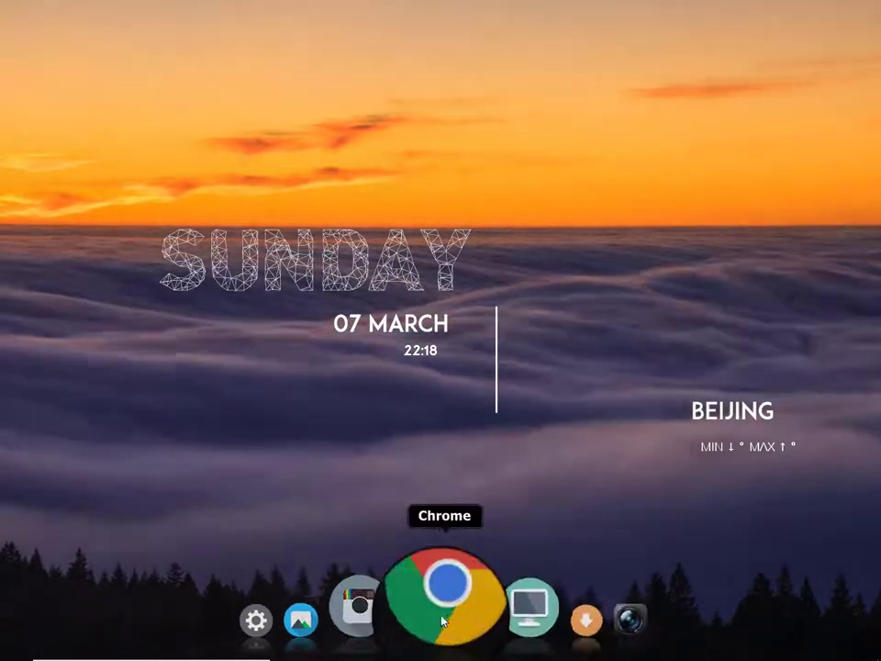
key(ctrl)
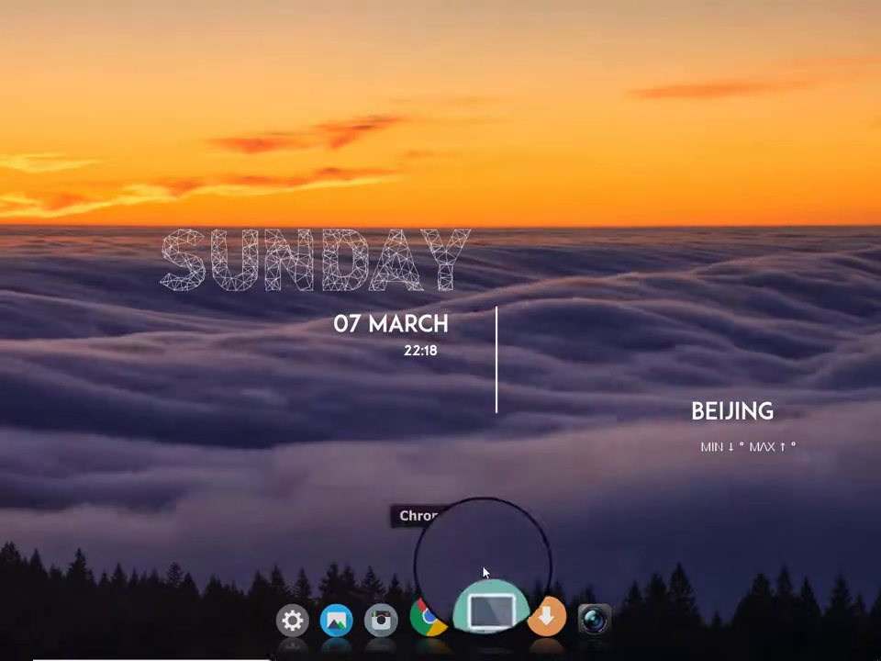
click(485, 572)
click(859, 9)
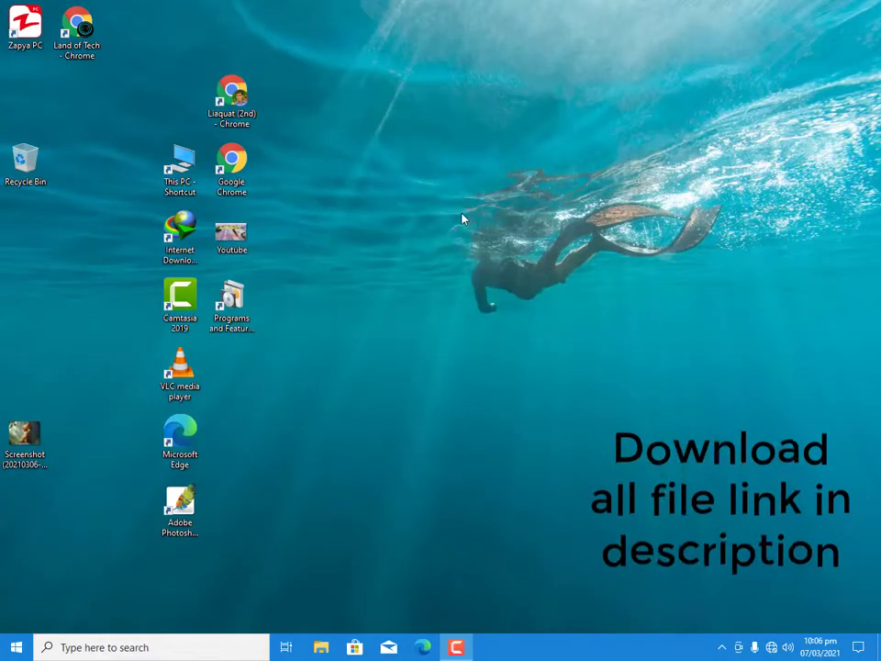
right_click(462, 218)
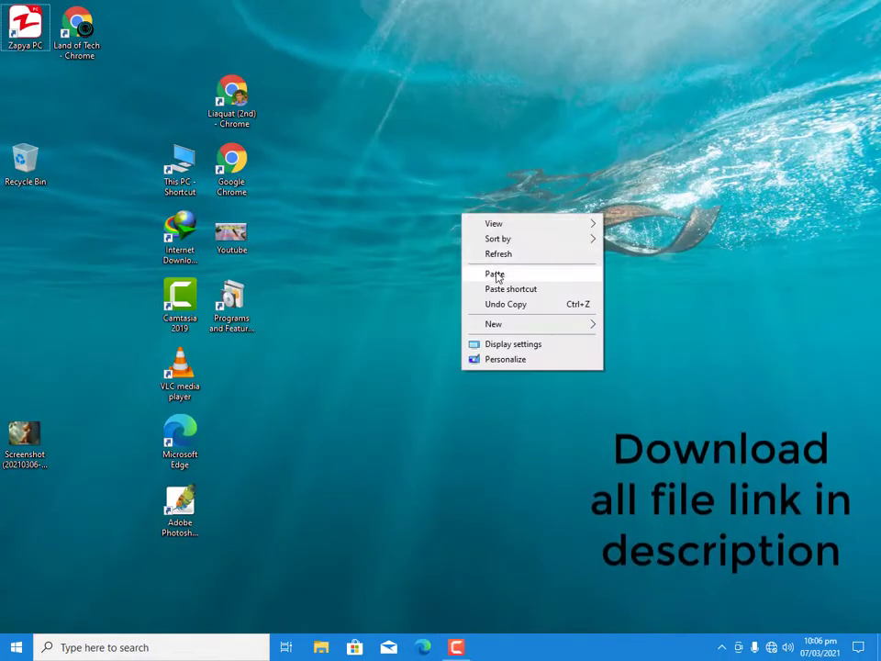
click(497, 255)
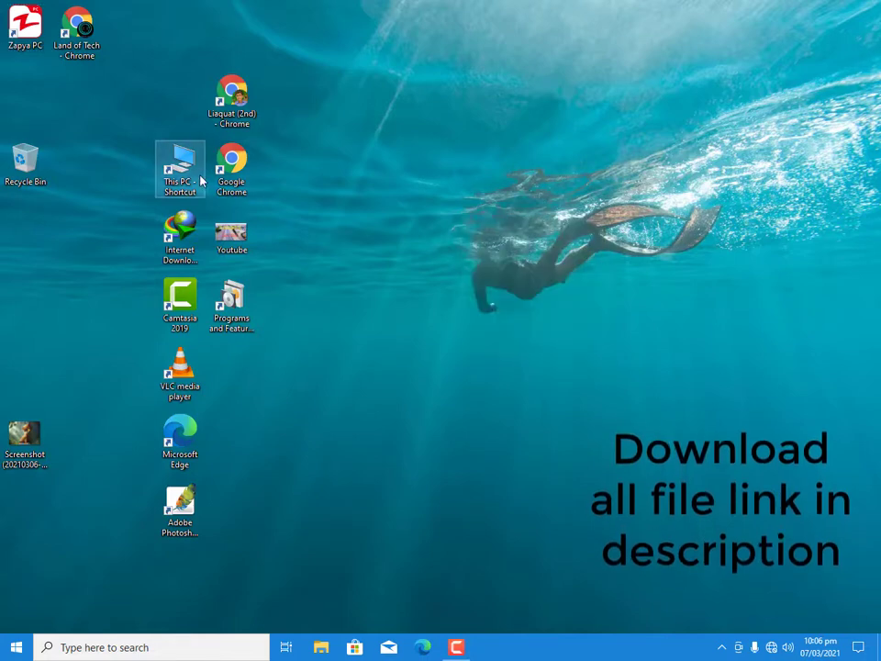
- Extract the "make new style window look clean land of tech" archive within the Downloads folder and close the archive
double_click(200, 181)
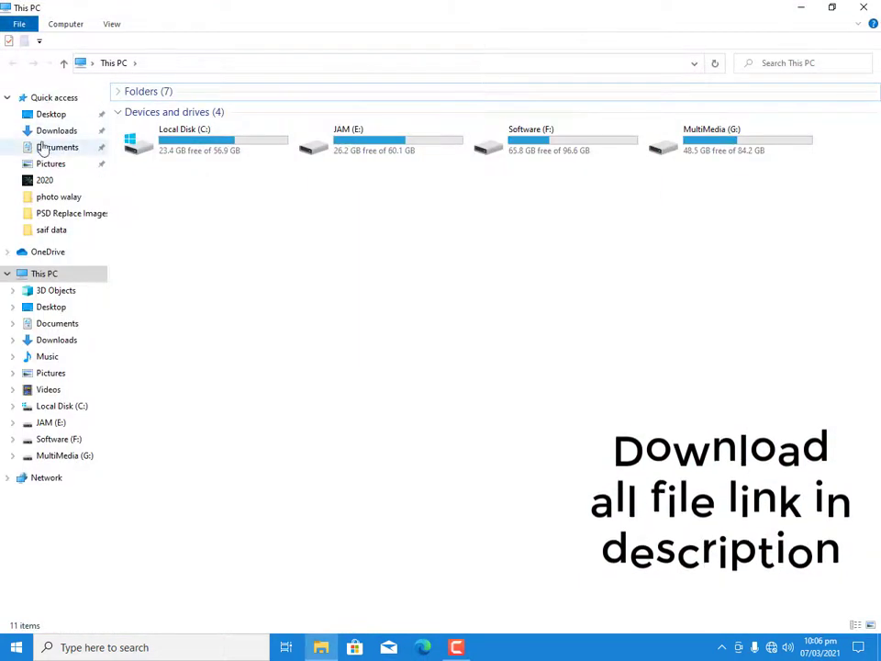
click(52, 133)
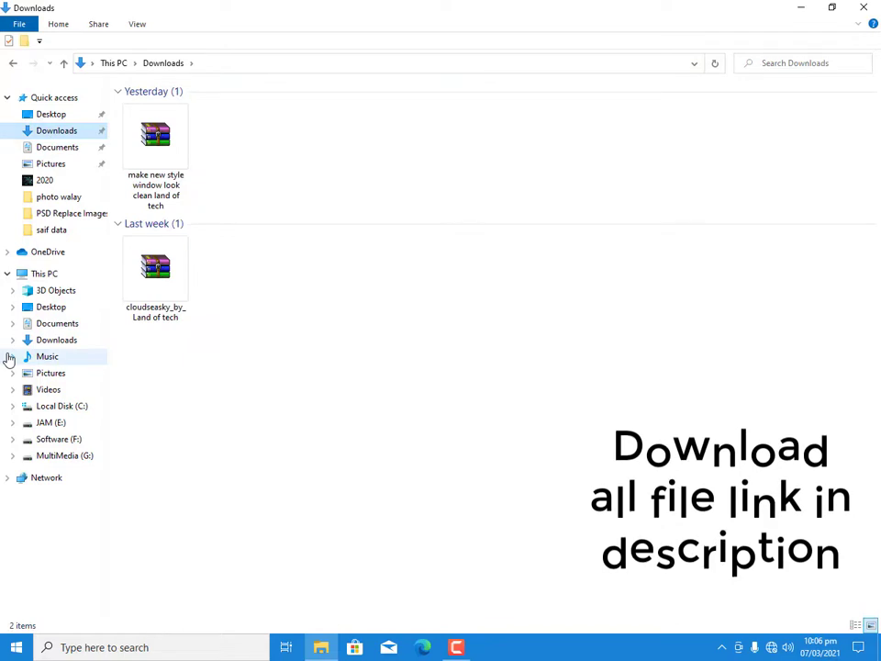
click(181, 166)
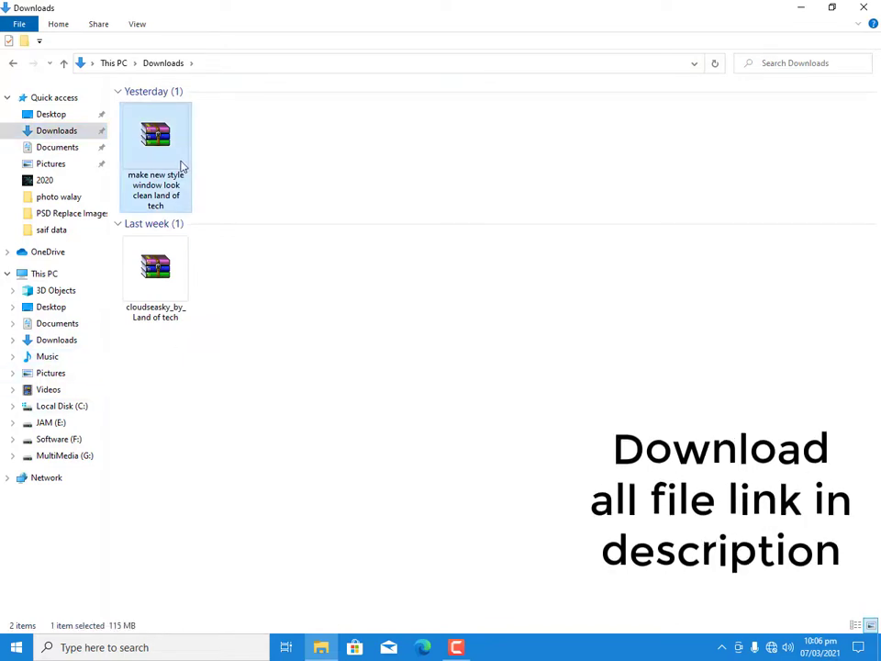
double_click(181, 166)
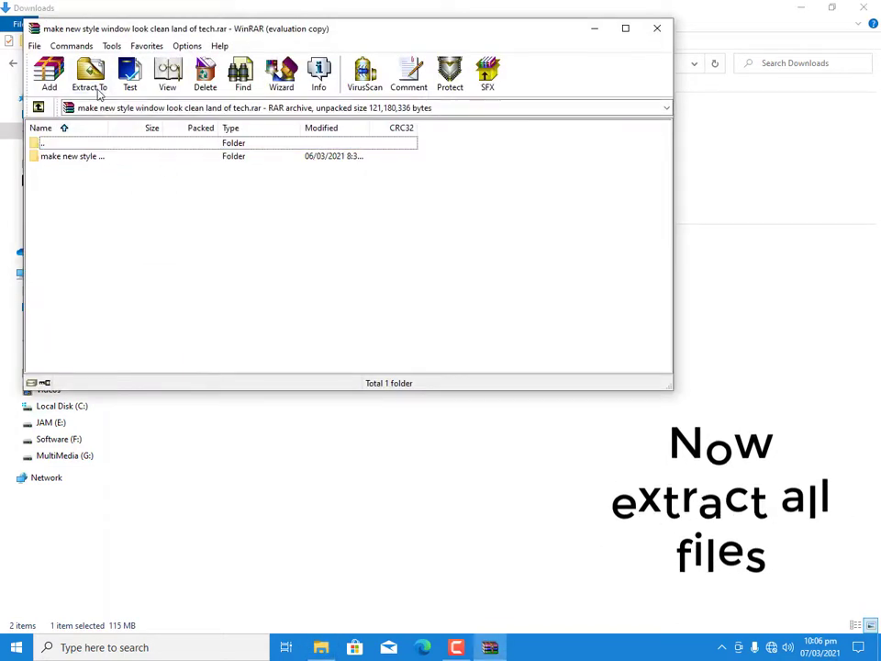
click(89, 87)
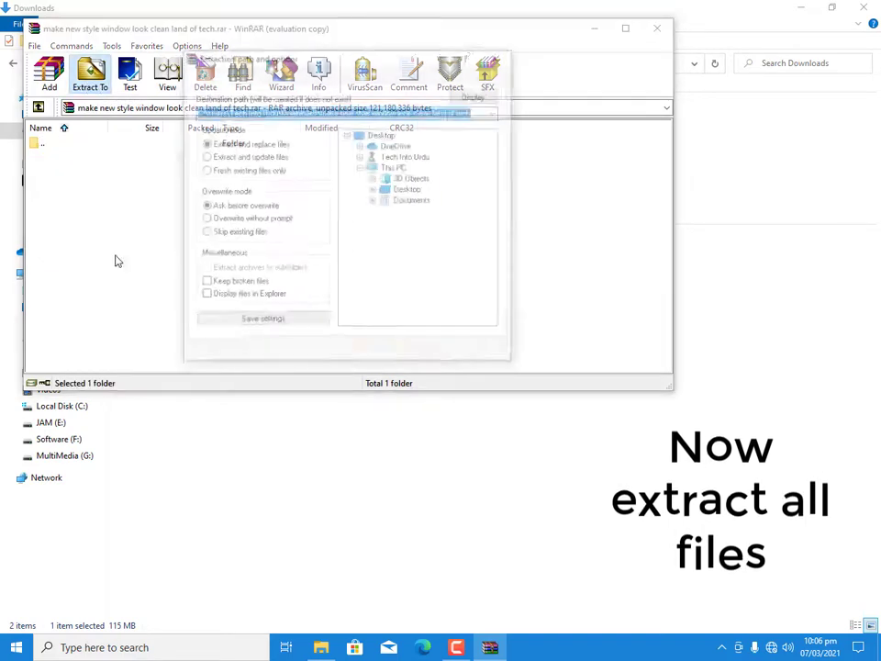
click(360, 352)
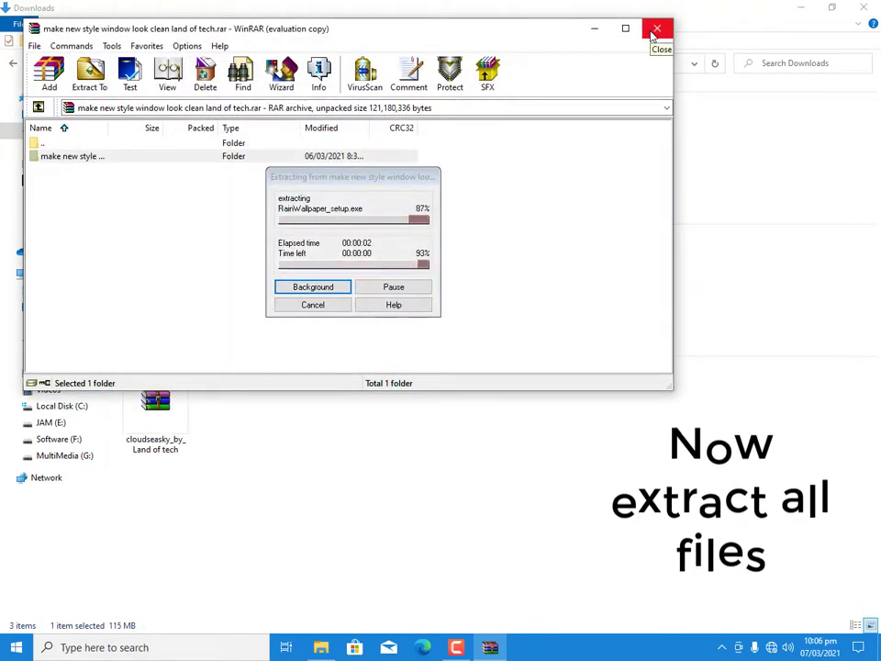
click(656, 30)
- Open the nexus_2 folder inside the extracted files, run NexusSetup, and show the folder's contents as large icons
double_click(156, 147)
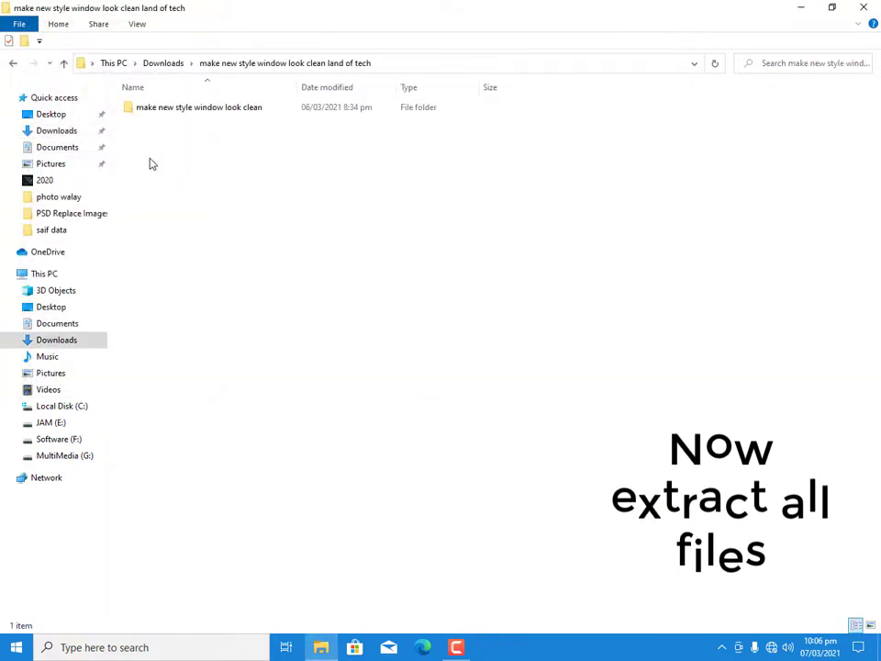
double_click(209, 108)
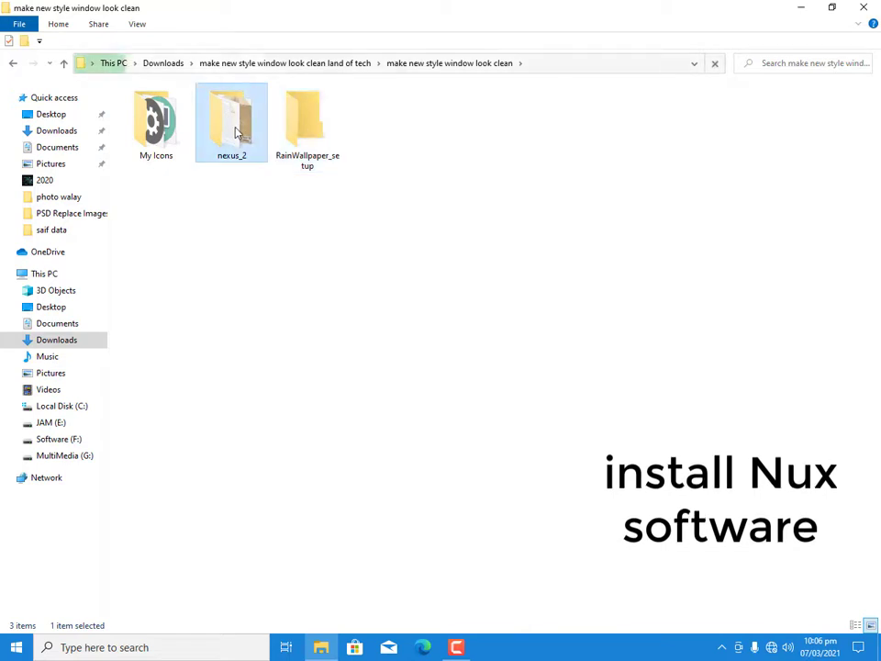
double_click(237, 133)
click(169, 112)
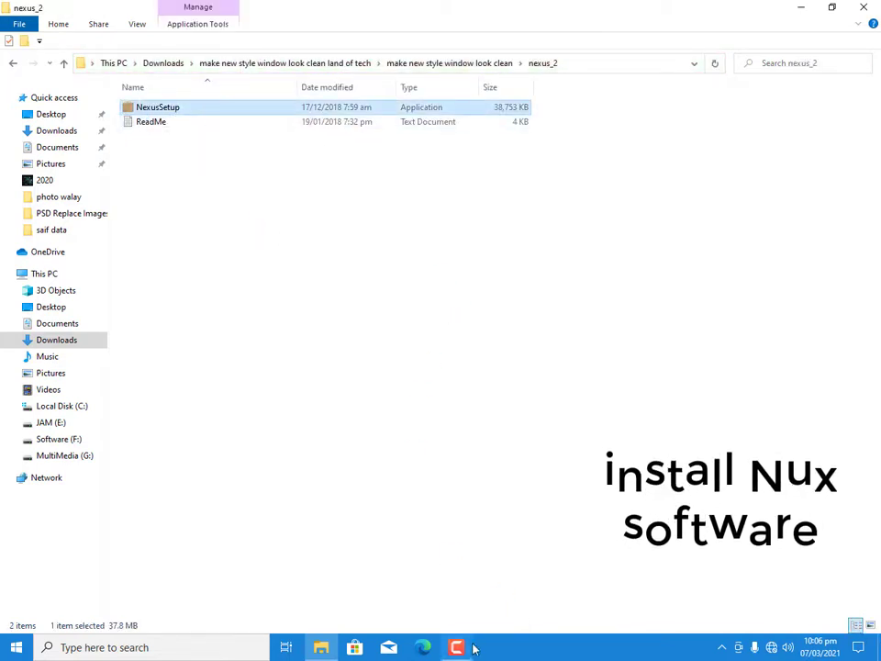
right_click(426, 310)
click(448, 334)
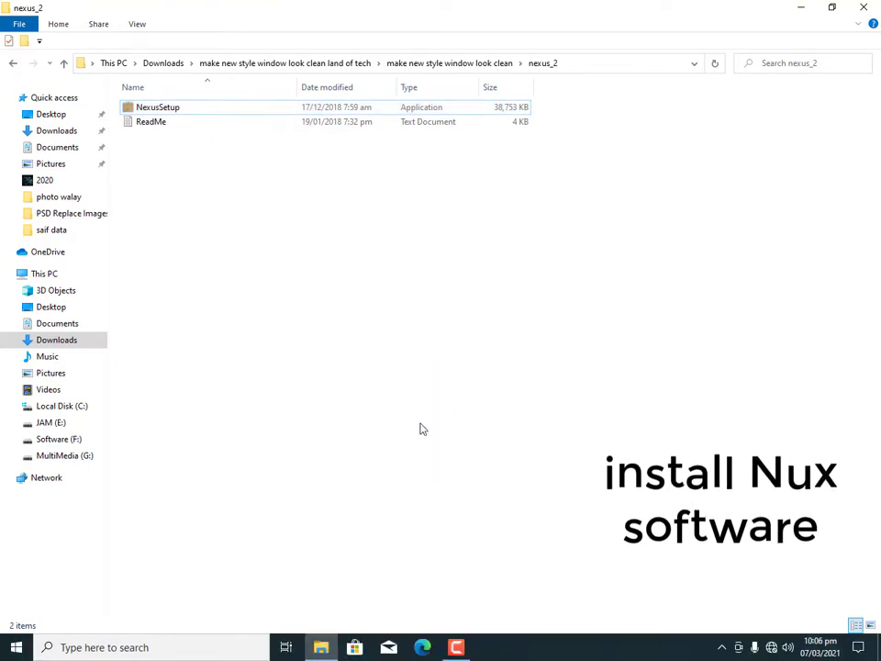
click(870, 625)
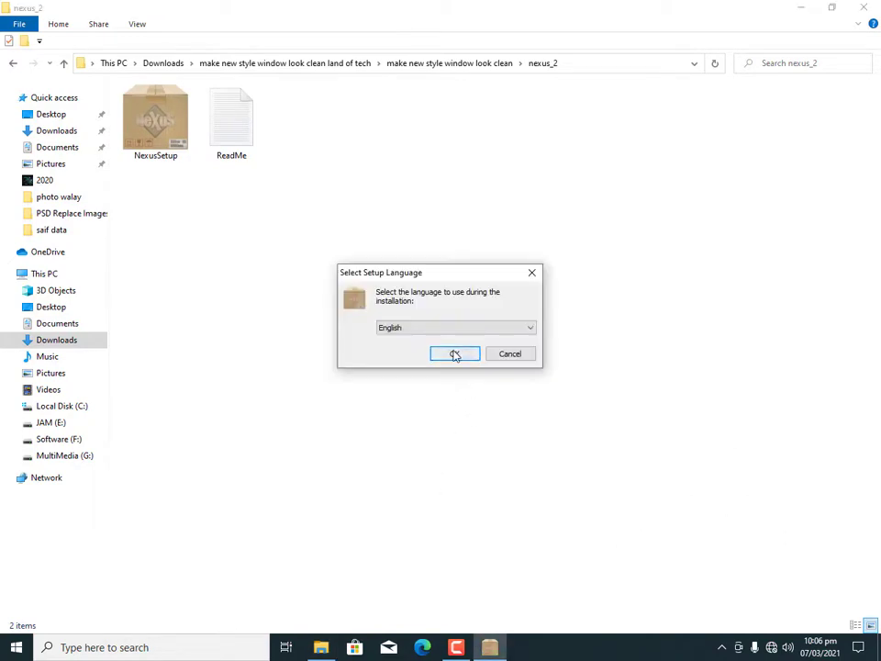
- Set English as the setup language, accept the Nexus license agreement, and start the installation
click(454, 355)
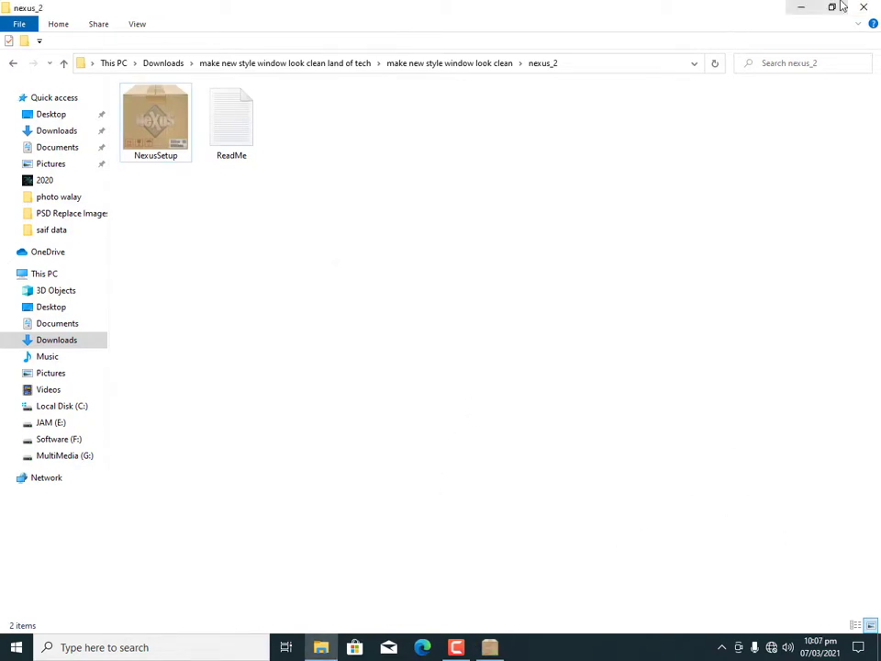
click(797, 7)
click(523, 435)
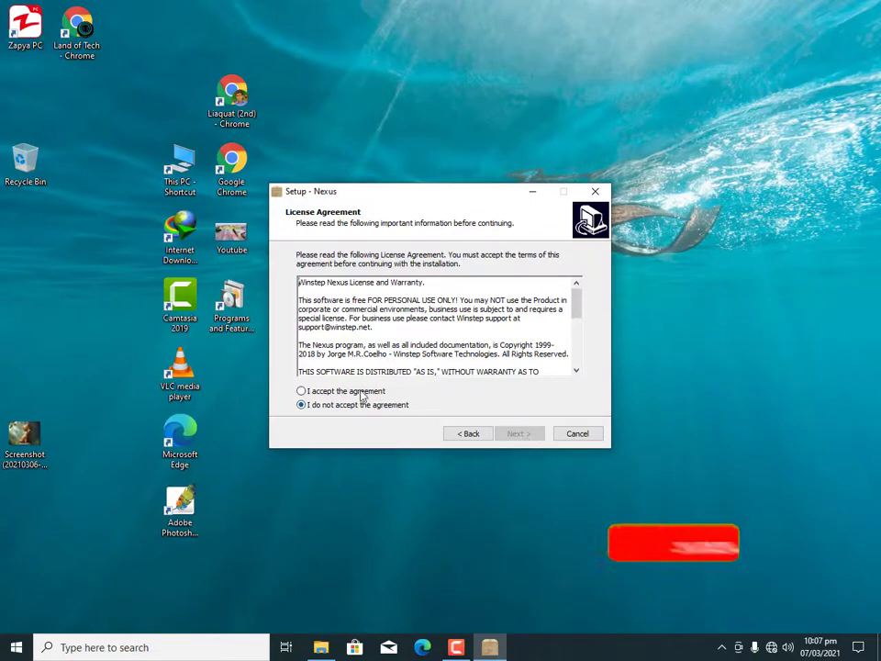
click(504, 435)
click(512, 432)
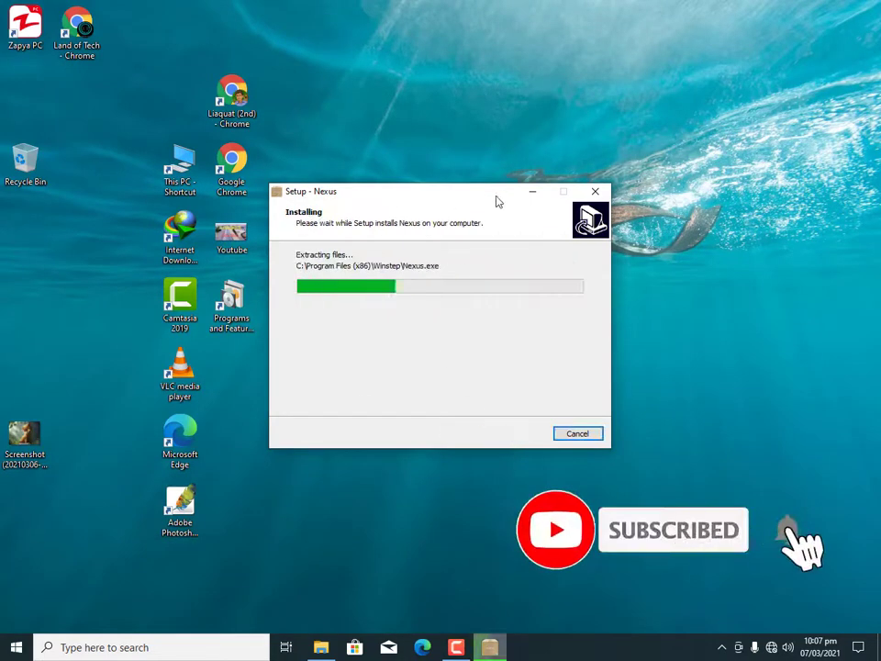
right_click(663, 221)
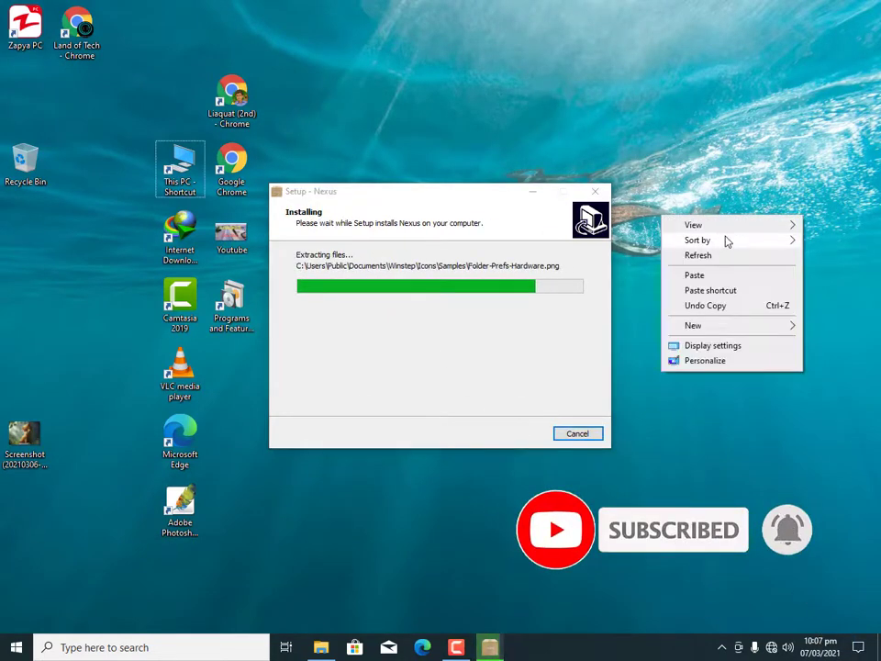
mouse_move(725, 233)
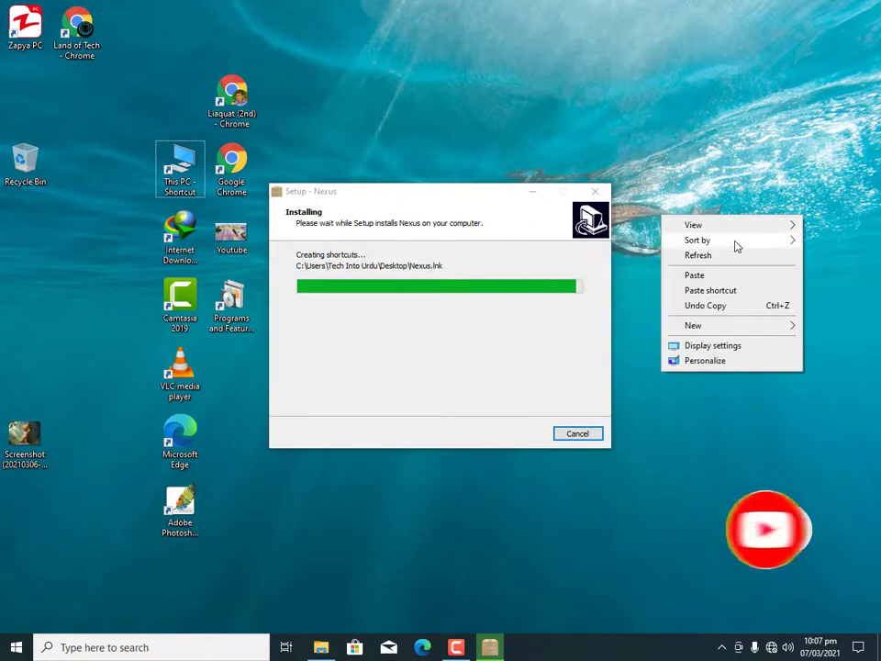
click(711, 255)
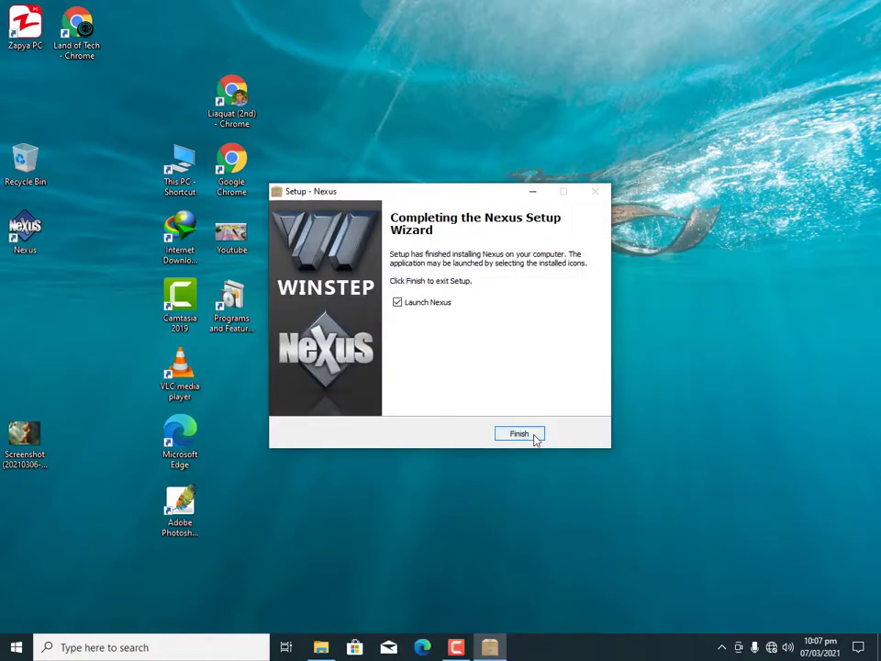
- Finish the Nexus setup wizard with Launch Nexus enabled
click(520, 434)
right_click(414, 318)
click(420, 355)
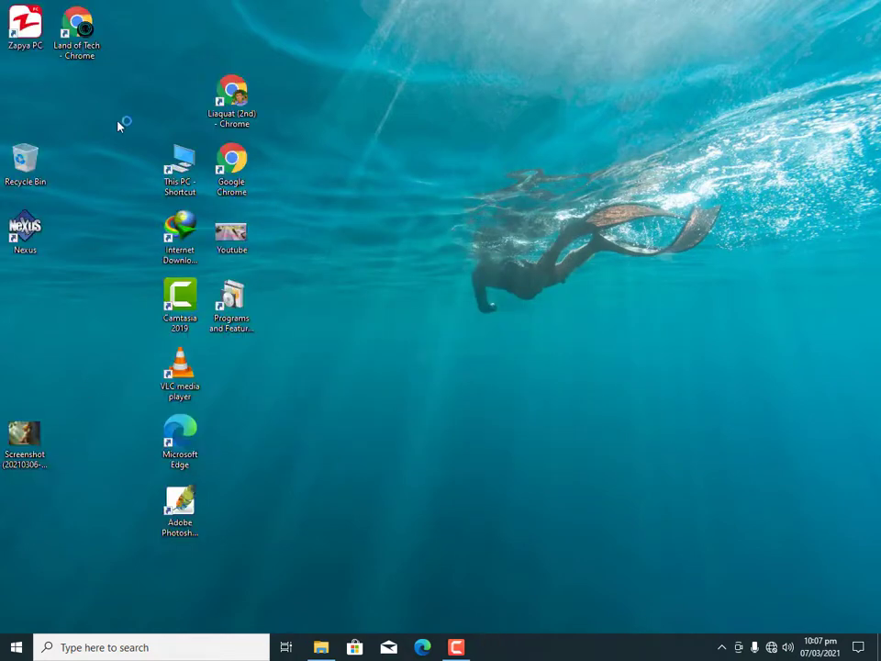
- Hide all desktop icons and refresh the desktop
right_click(368, 115)
mouse_move(413, 124)
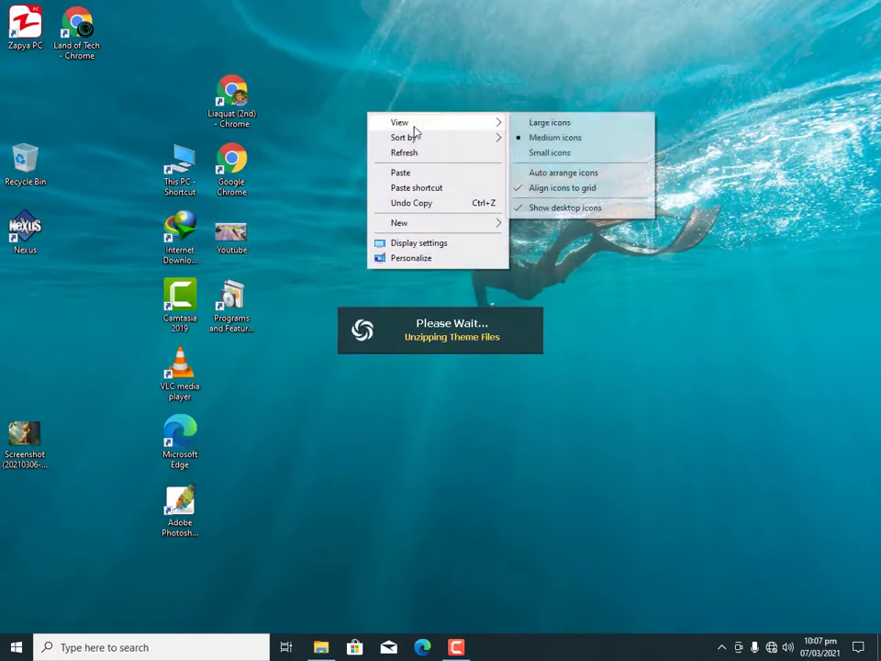
click(568, 208)
right_click(488, 218)
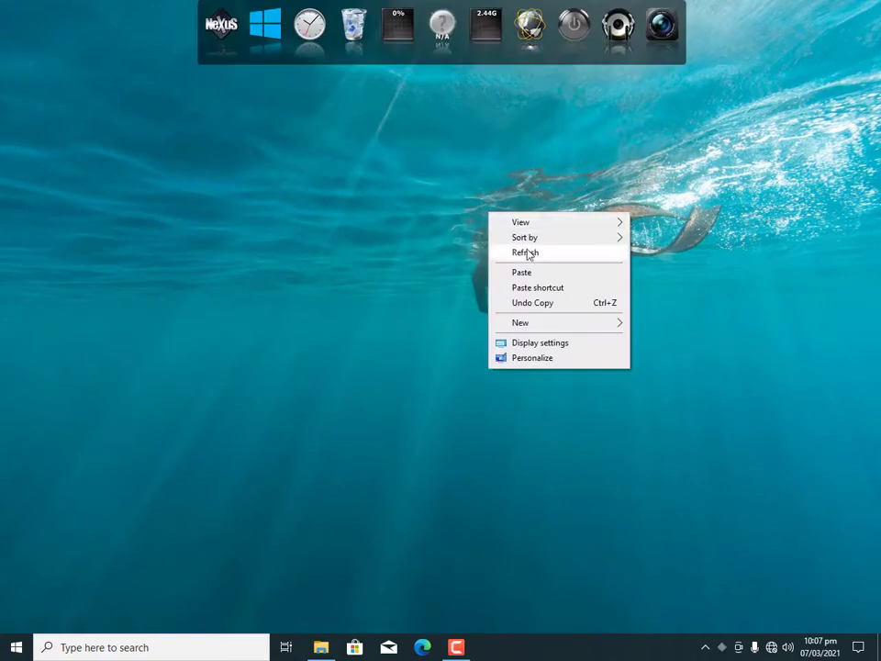
click(527, 251)
- Set the Nexus dock's background transparency to 100% in the appearance preferences, keeping the icons opaque
right_click(224, 53)
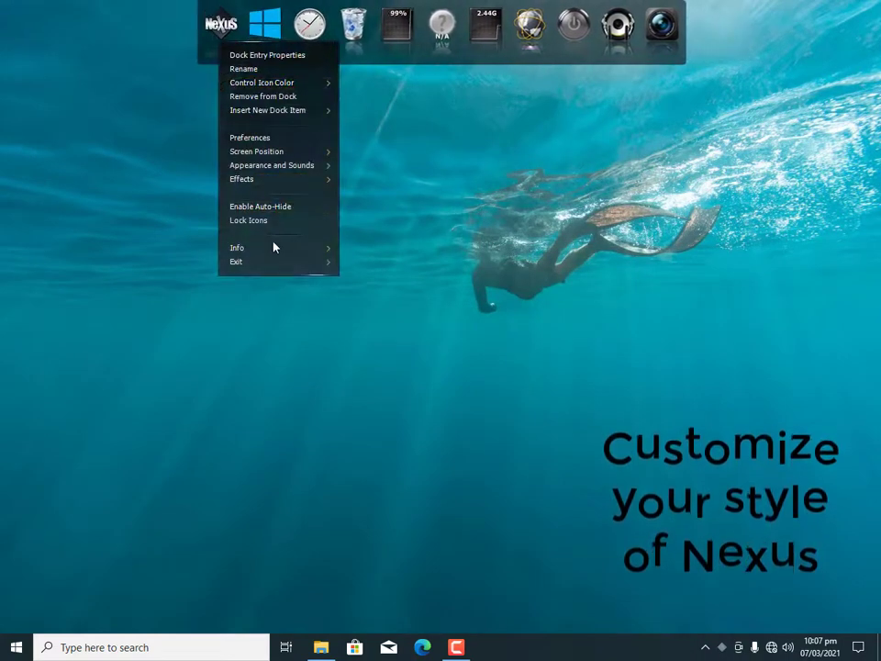
click(249, 138)
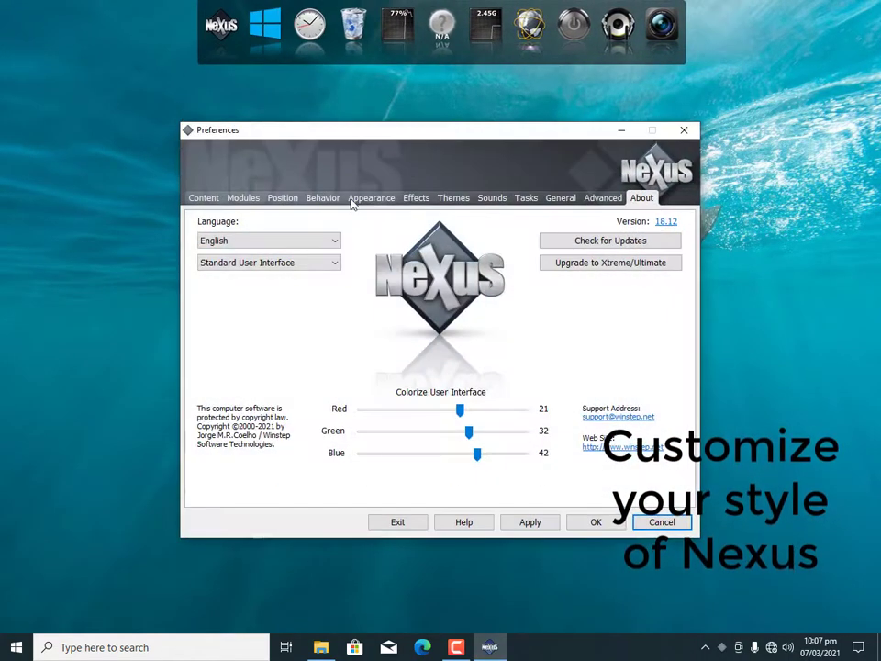
click(355, 199)
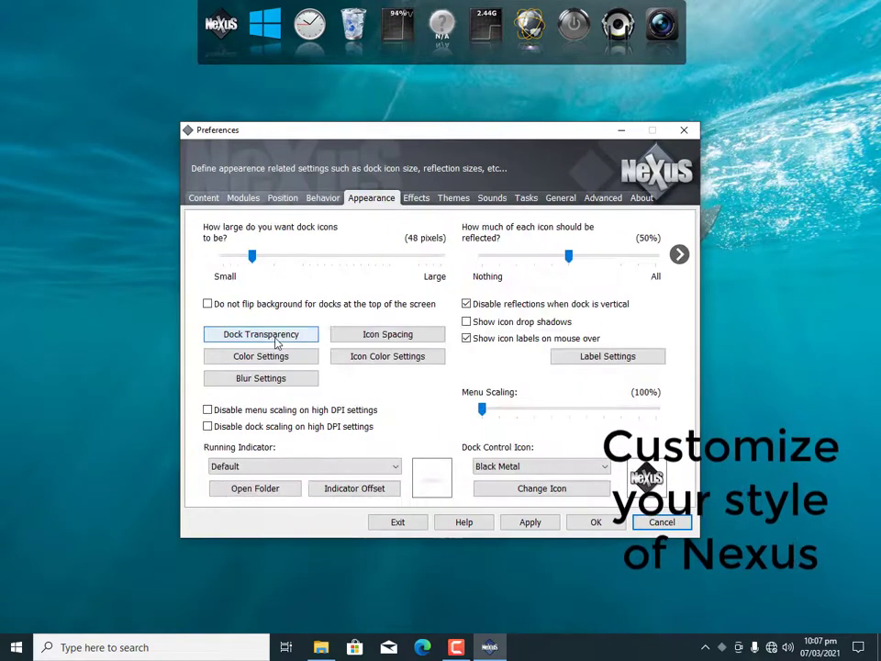
click(277, 339)
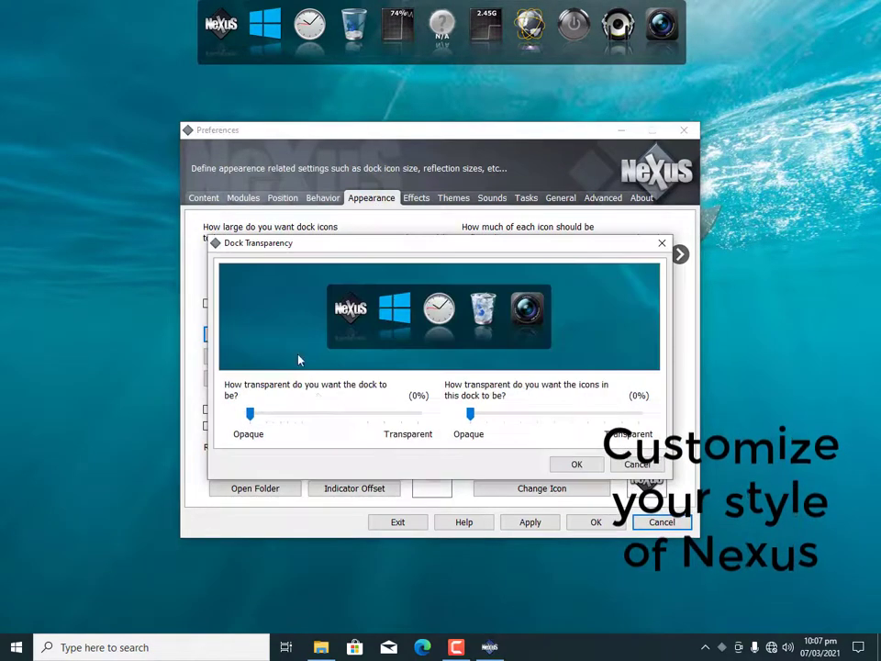
click(364, 418)
click(407, 418)
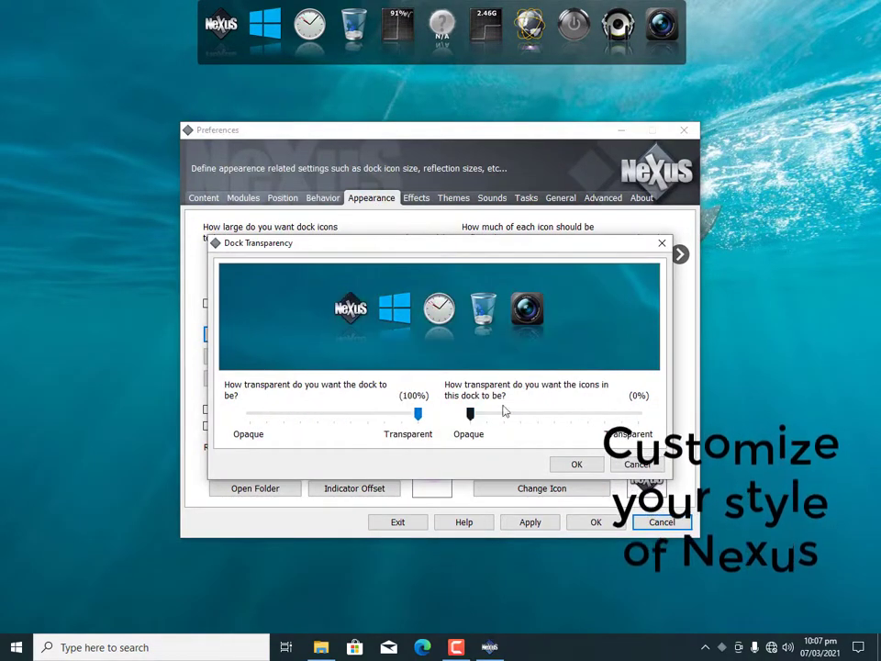
click(587, 465)
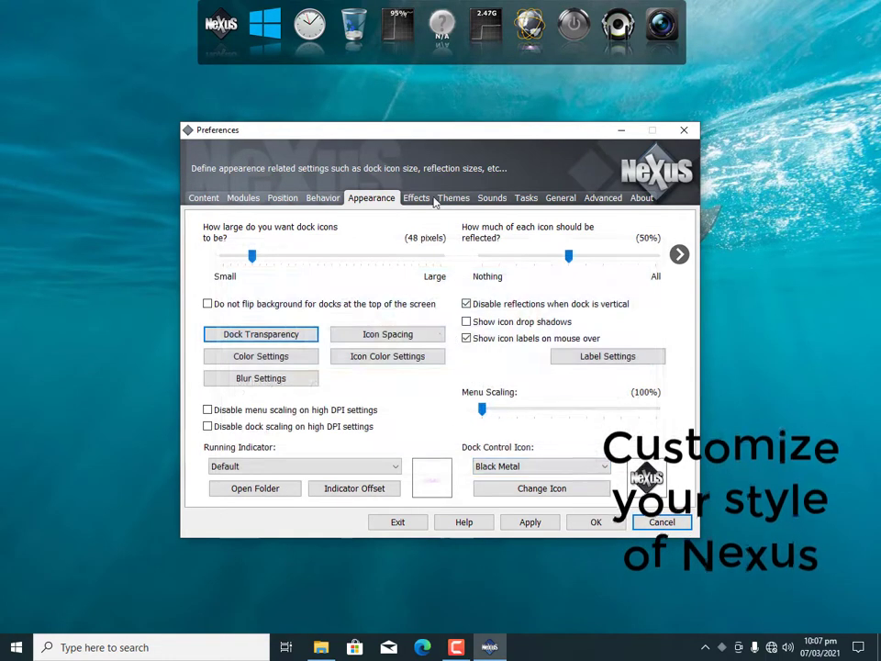
- Attach the dock to the bottom screen edge and save the Nexus preferences
click(283, 200)
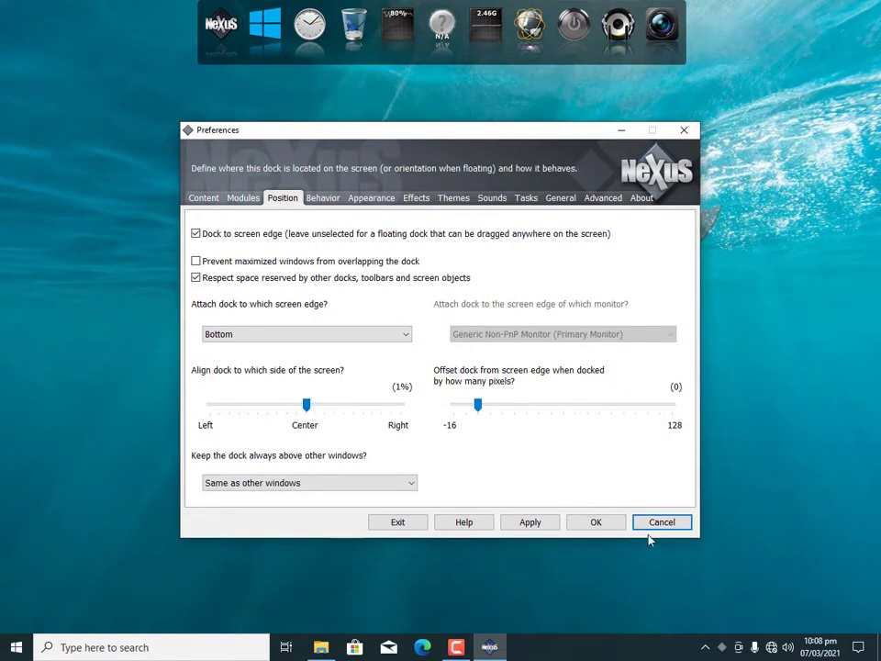
click(590, 522)
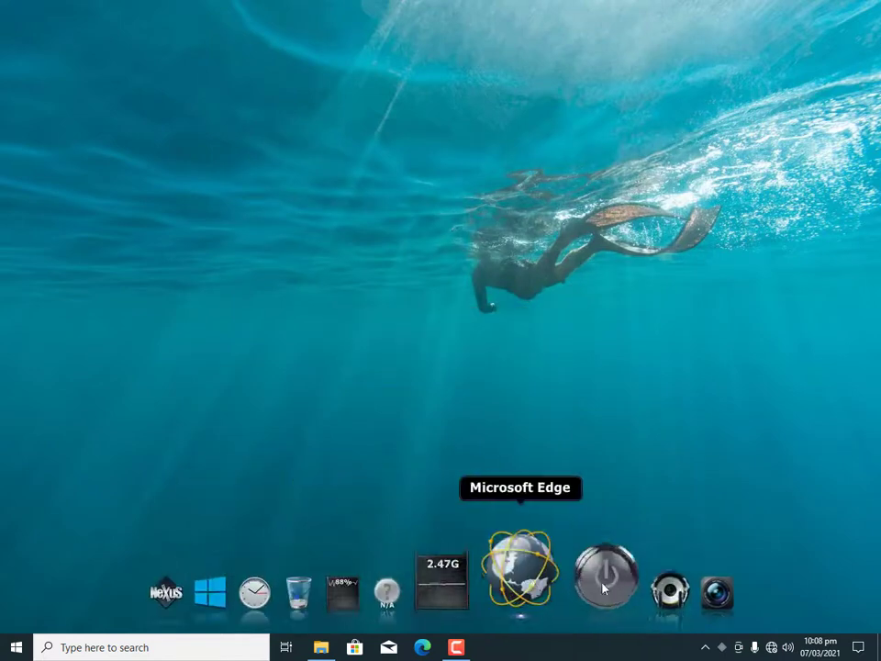
- Remove the Windows logo item and the Clock from the dock
right_click(249, 580)
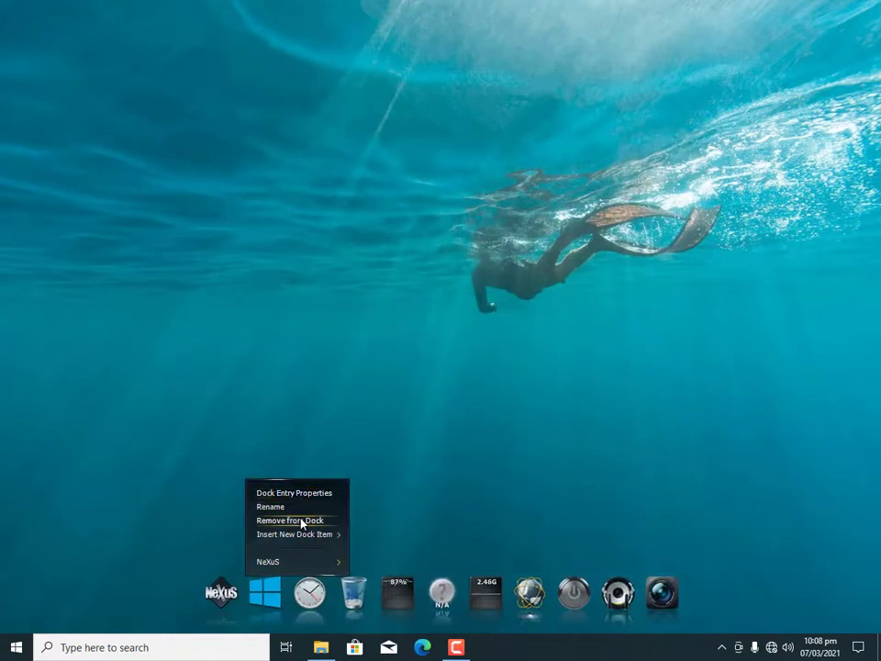
click(290, 521)
click(522, 404)
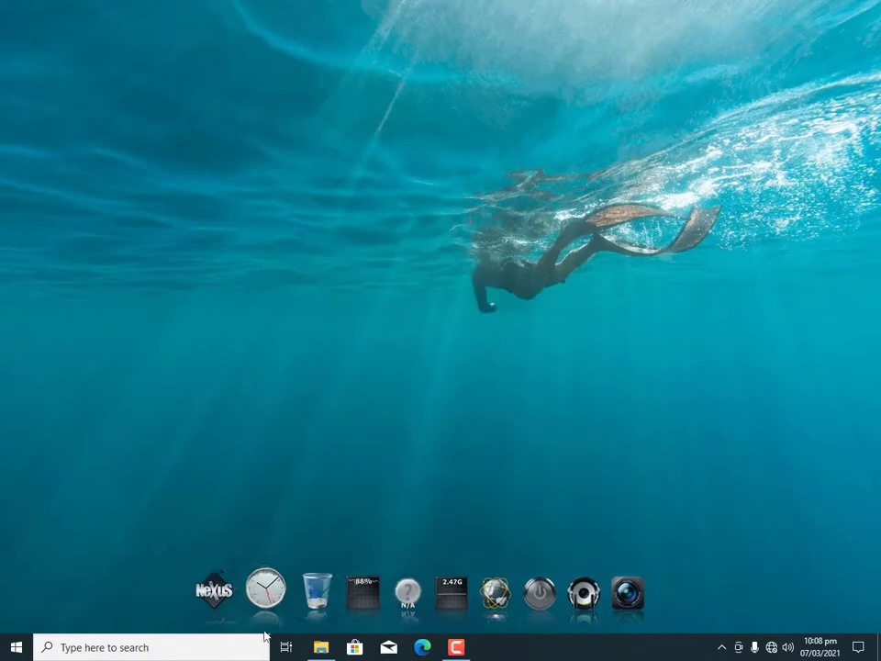
right_click(267, 592)
click(302, 313)
click(525, 403)
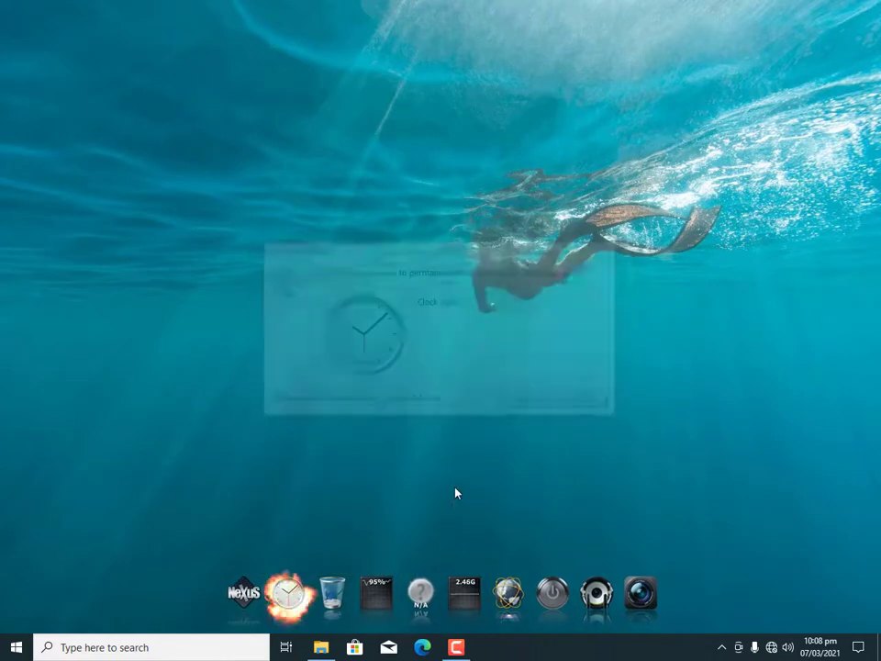
- Remove the CPU meter and the RAM Meter Module from the dock
right_click(308, 592)
right_click(371, 585)
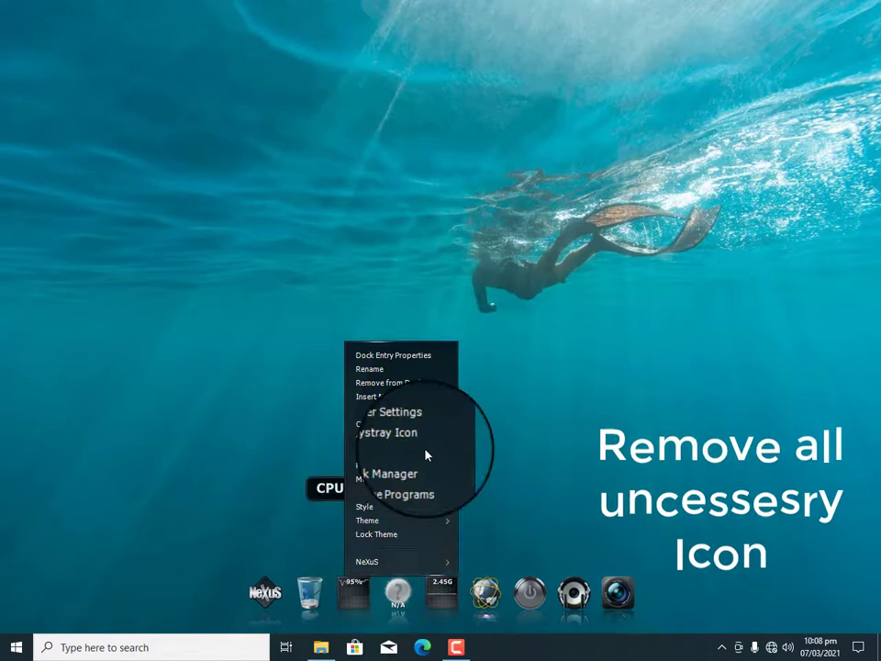
click(405, 390)
click(518, 408)
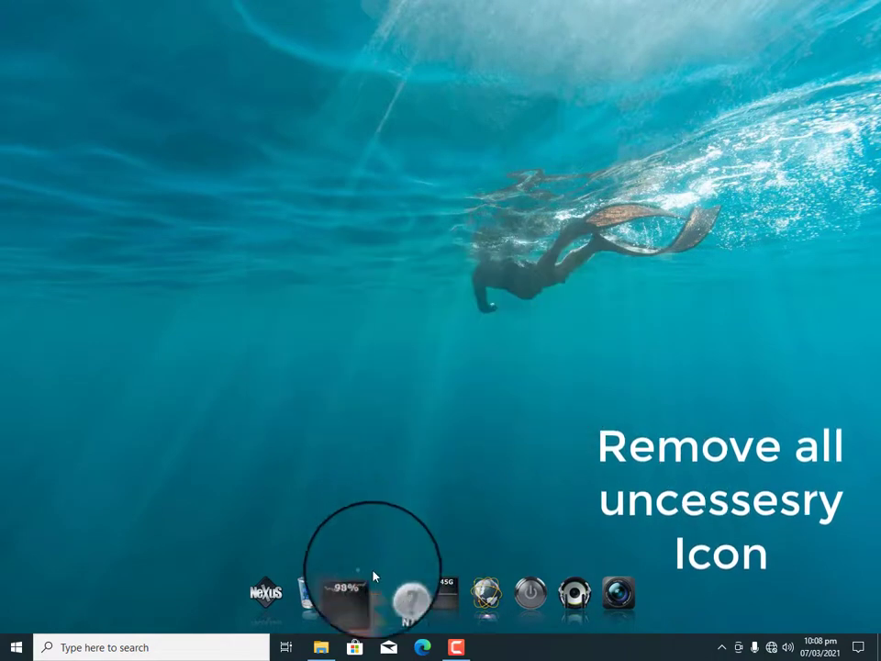
right_click(409, 584)
click(389, 403)
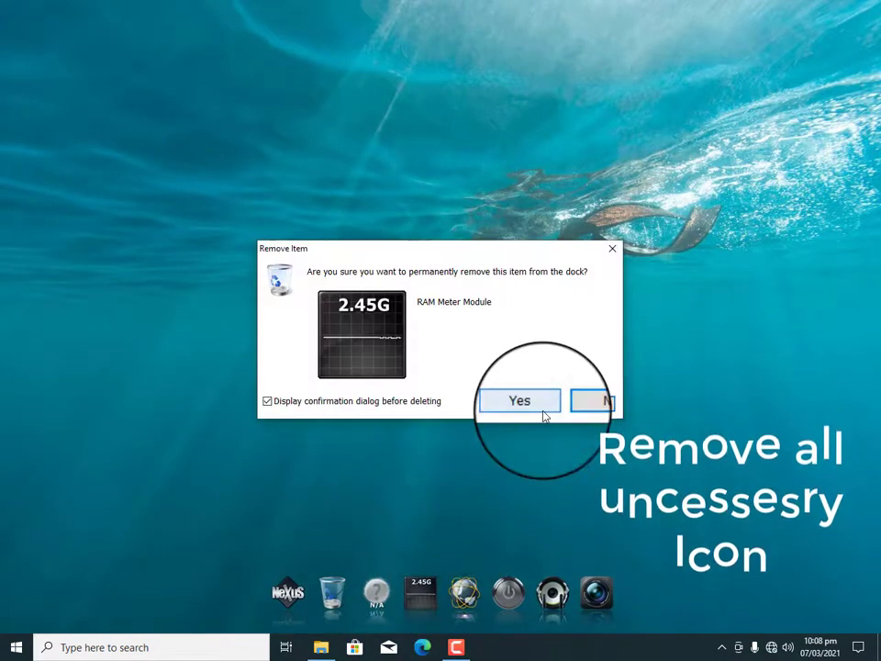
click(540, 408)
- Remove the globe item and the power item from the dock
right_click(427, 585)
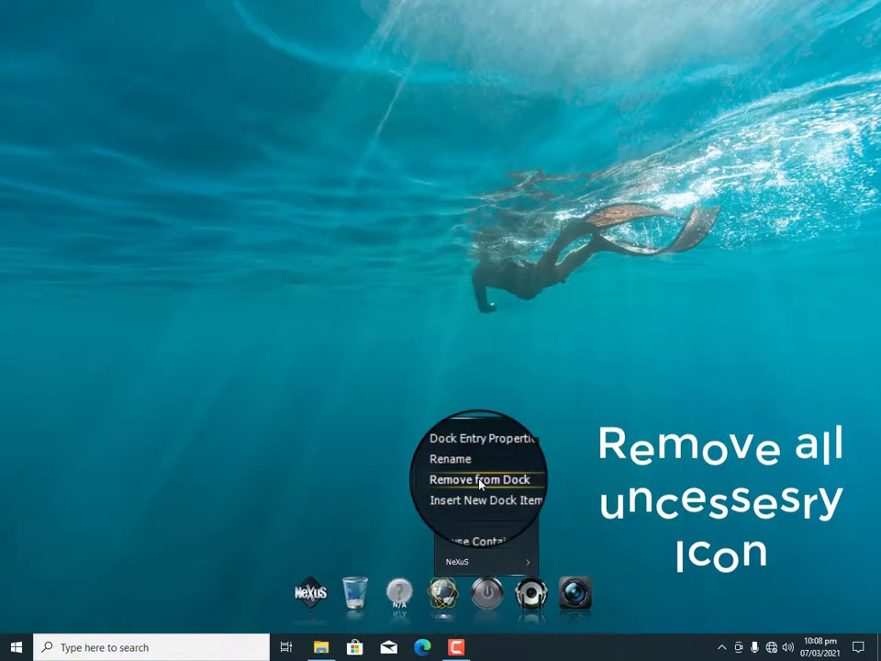
click(472, 478)
click(550, 408)
right_click(449, 584)
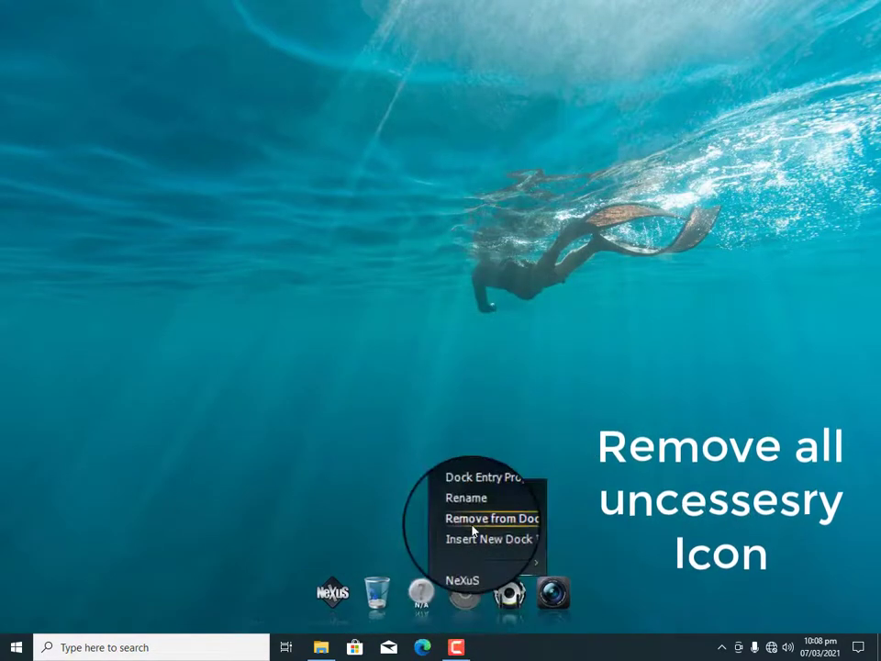
click(471, 519)
click(529, 405)
- Remove the Media Player and the Weather Module from the dock
right_click(446, 588)
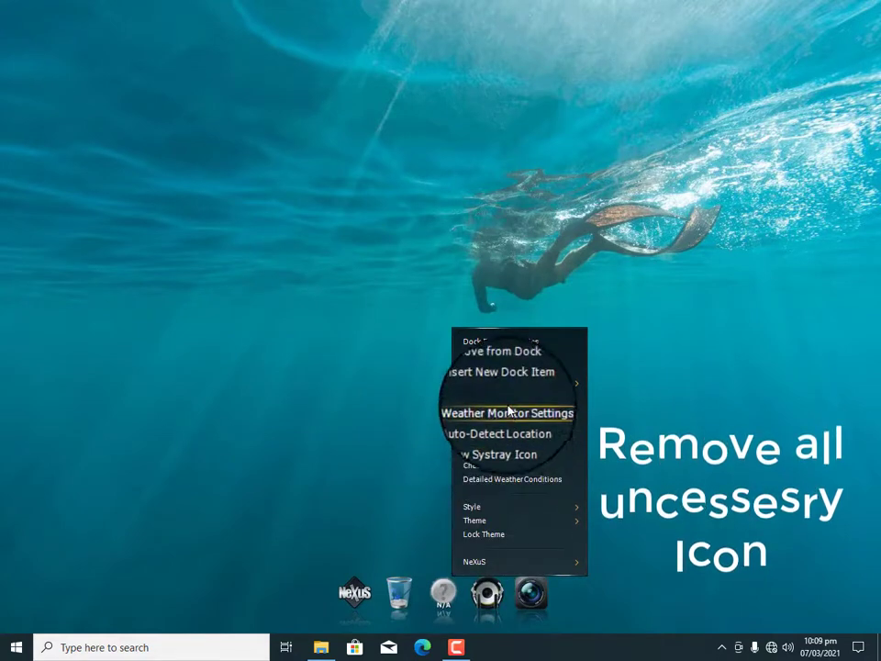
key(Escape)
right_click(489, 586)
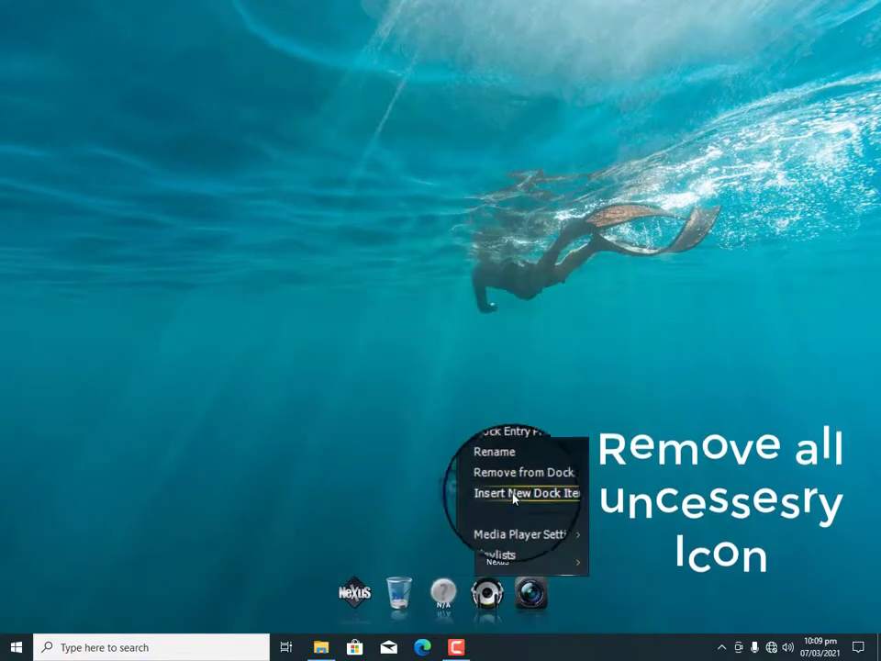
click(519, 485)
key(Escape)
right_click(487, 588)
click(520, 484)
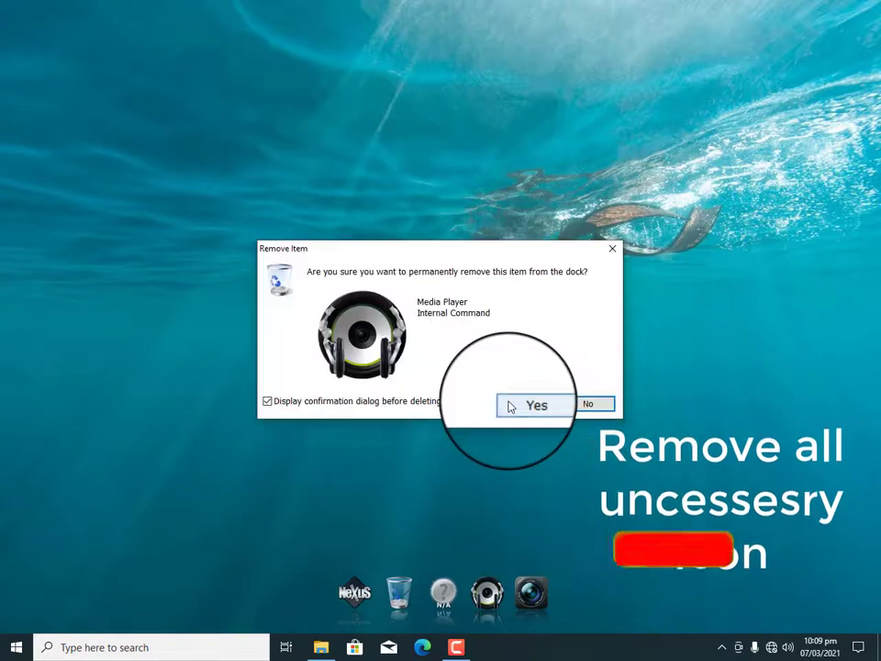
click(514, 404)
right_click(450, 575)
click(499, 368)
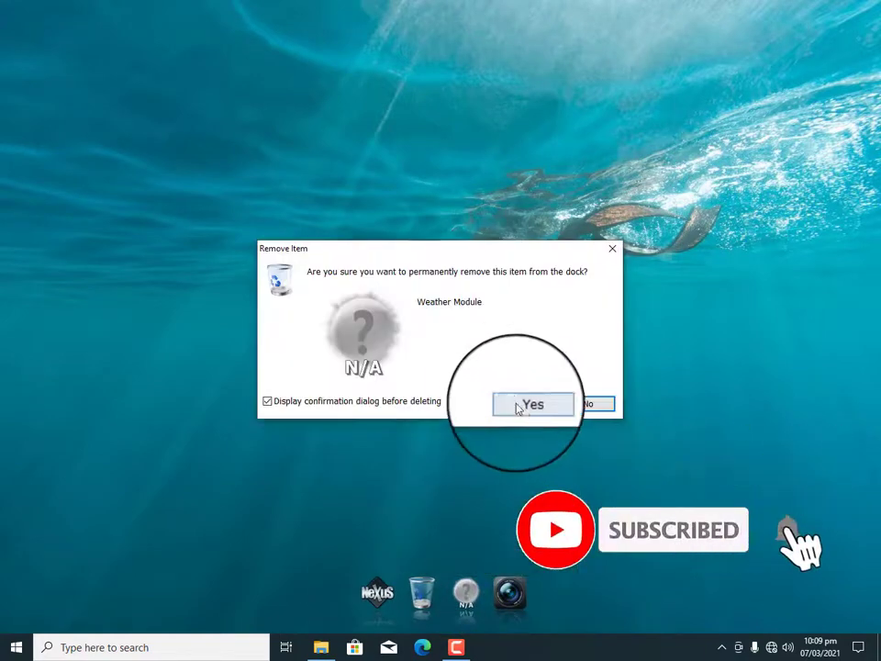
click(515, 406)
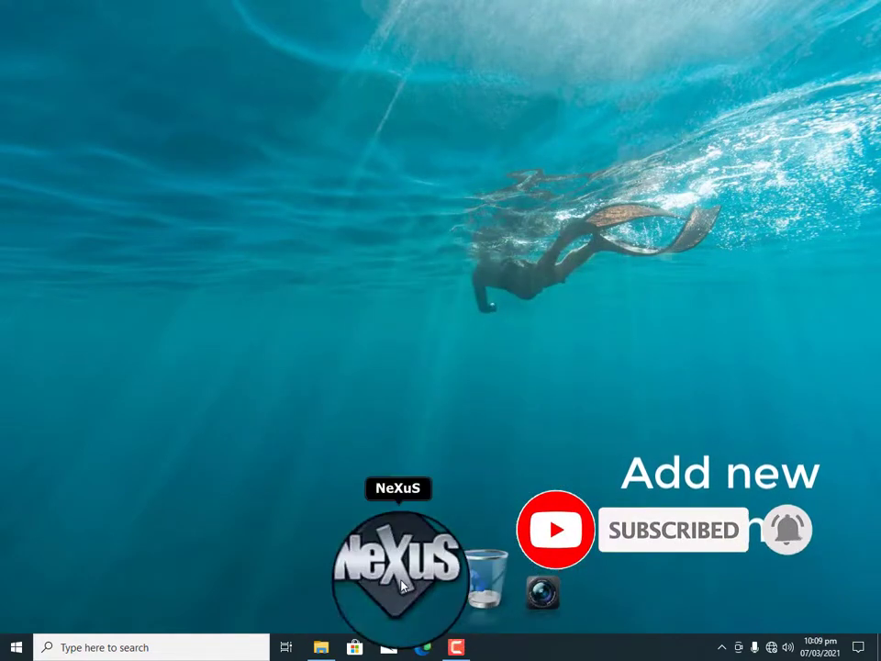
- Insert a new item into the dock and set its item type to Internal Command
right_click(401, 585)
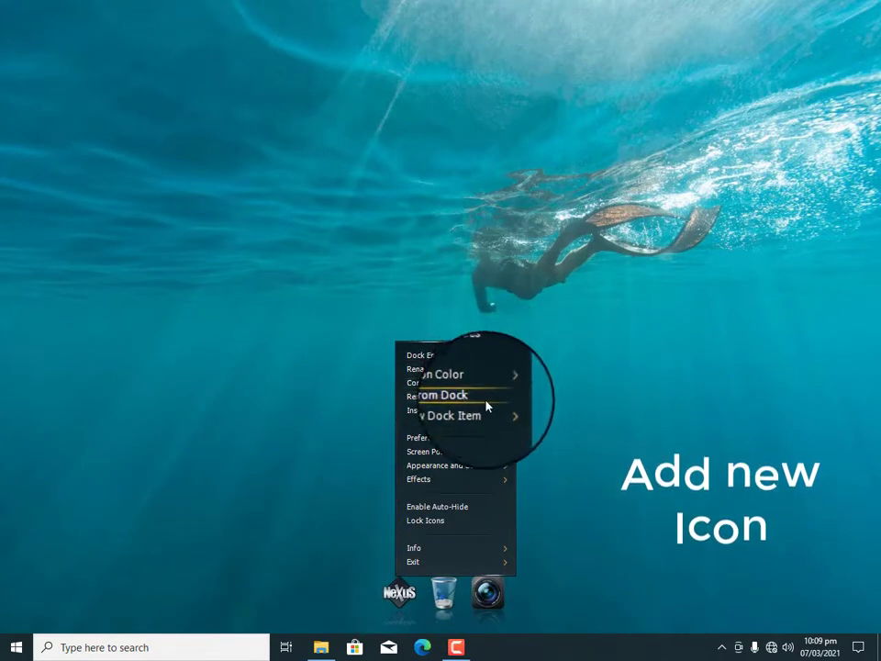
mouse_move(483, 420)
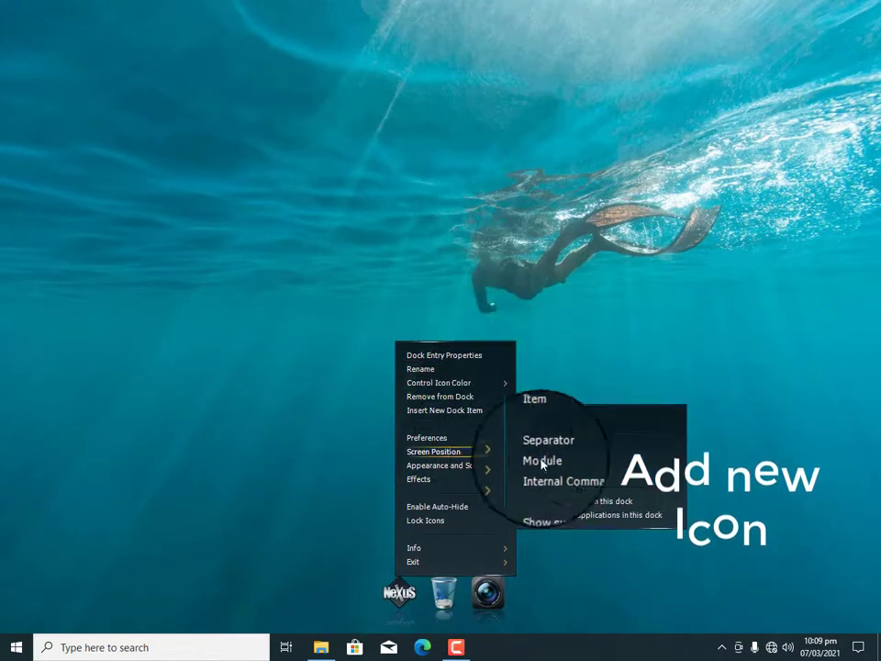
click(569, 429)
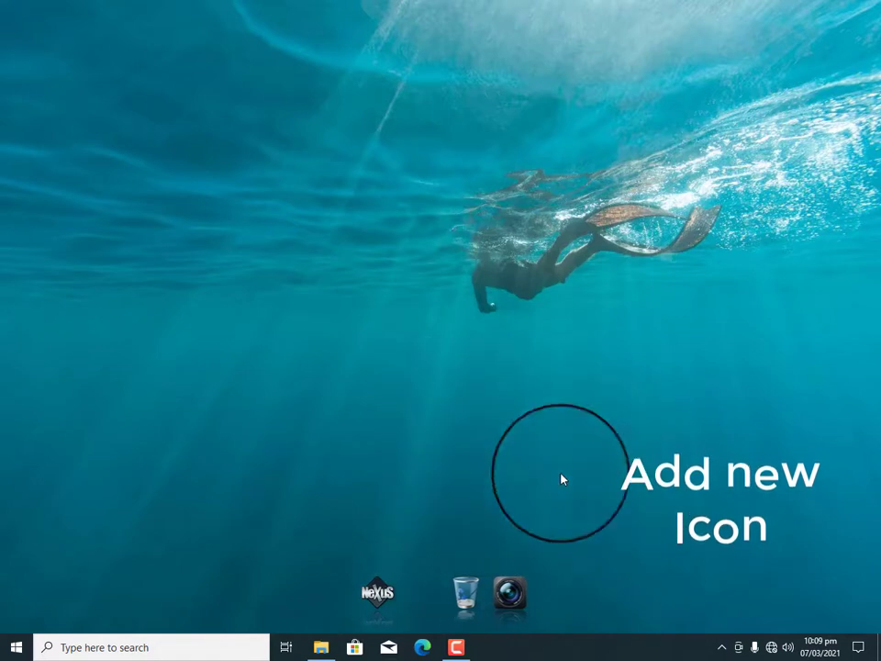
drag(728, 252, 514, 118)
click(484, 251)
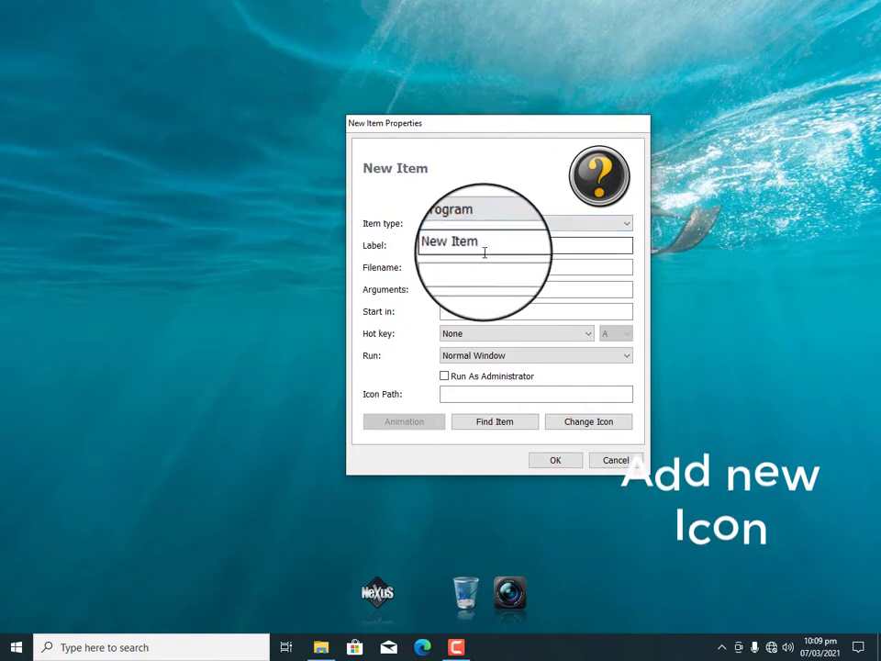
click(484, 225)
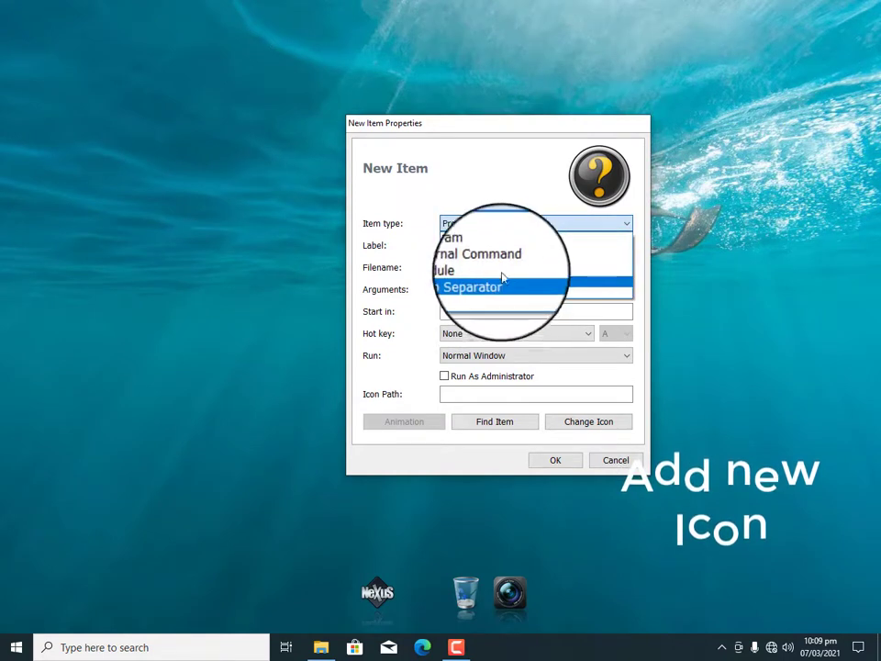
click(507, 267)
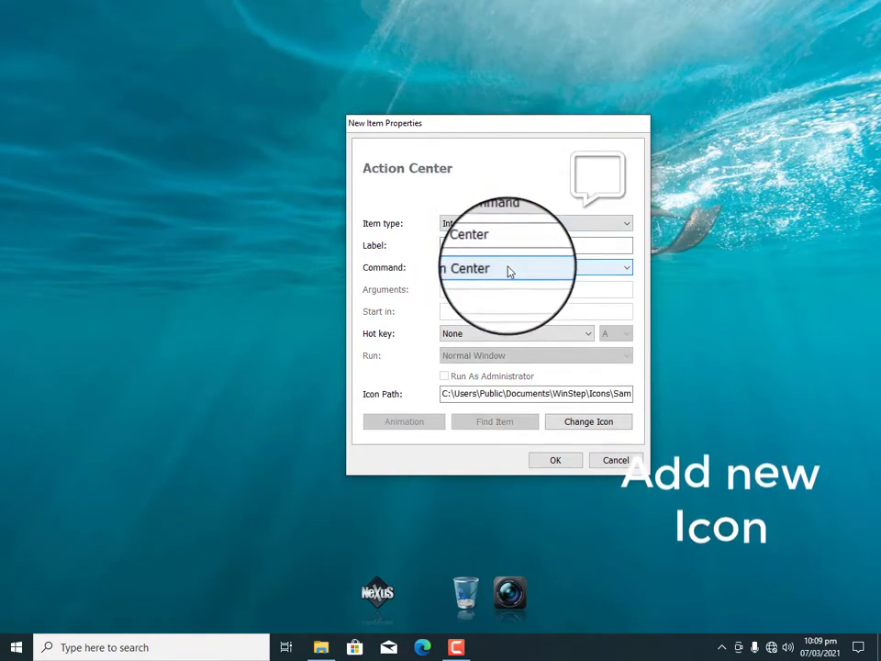
- Choose My Computer as the command of the new dock item
click(507, 268)
scroll(506, 500, down, 4)
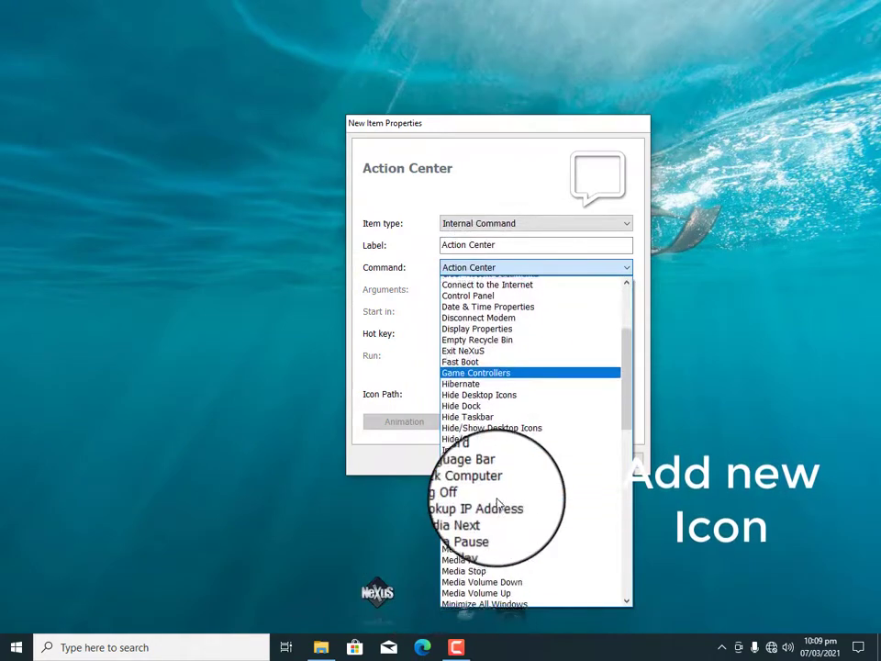
scroll(495, 528, down, 9)
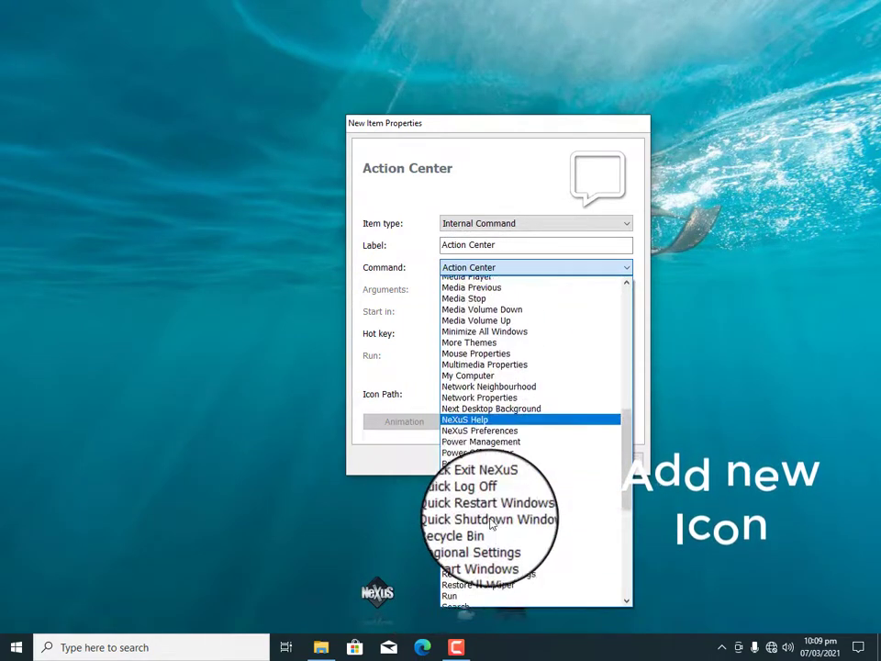
scroll(491, 523, down, 7)
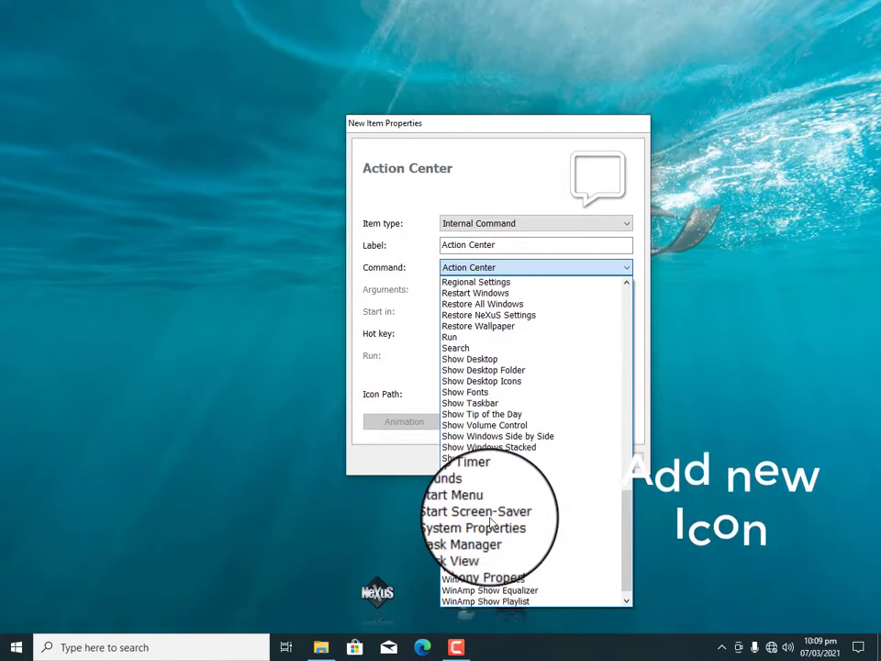
scroll(491, 522, up, 4)
key(m)
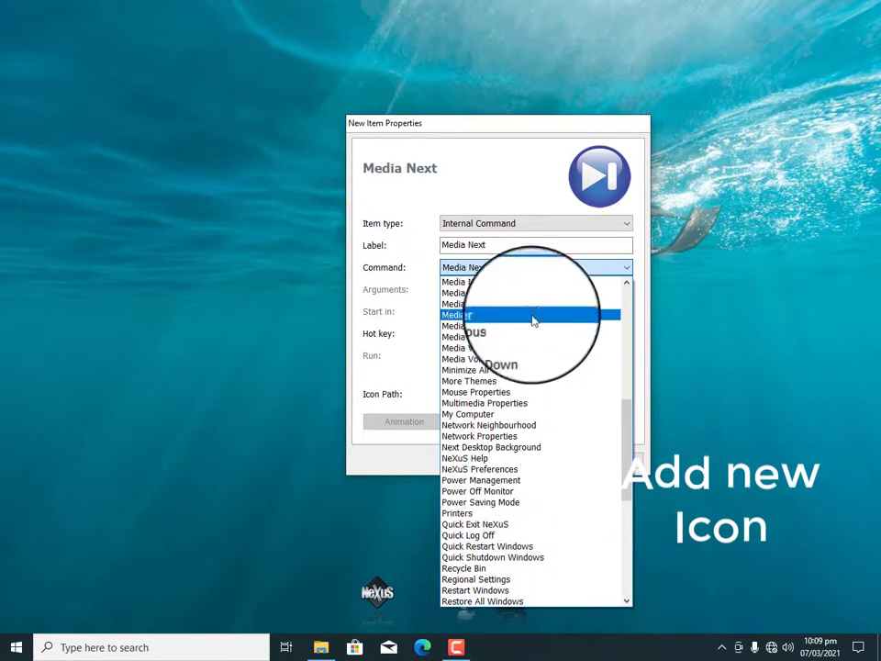
click(472, 414)
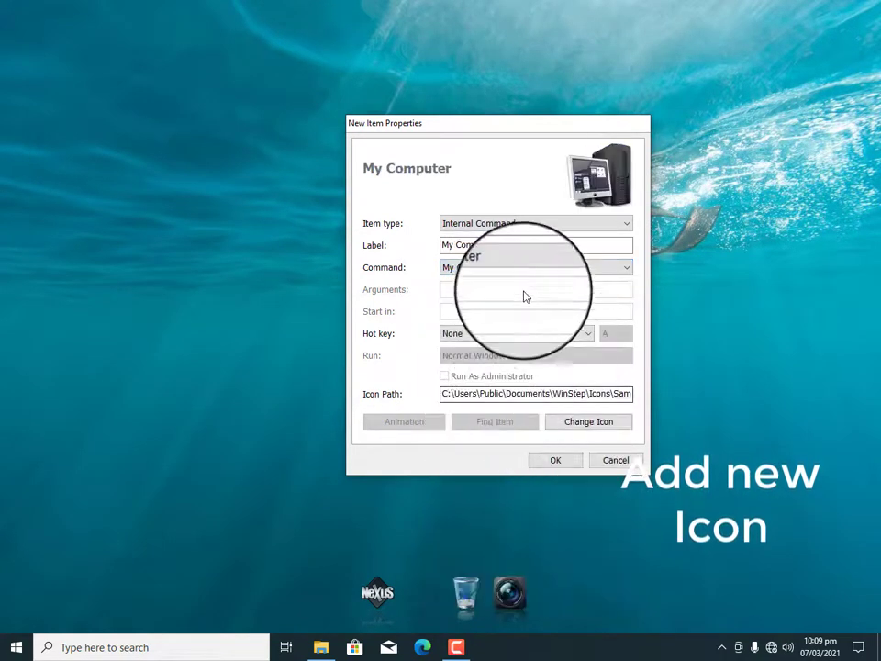
- Give the My Computer item the icon Circle-icons-computer.svg from the downloaded theme package's My Icons folder and save the item
click(579, 424)
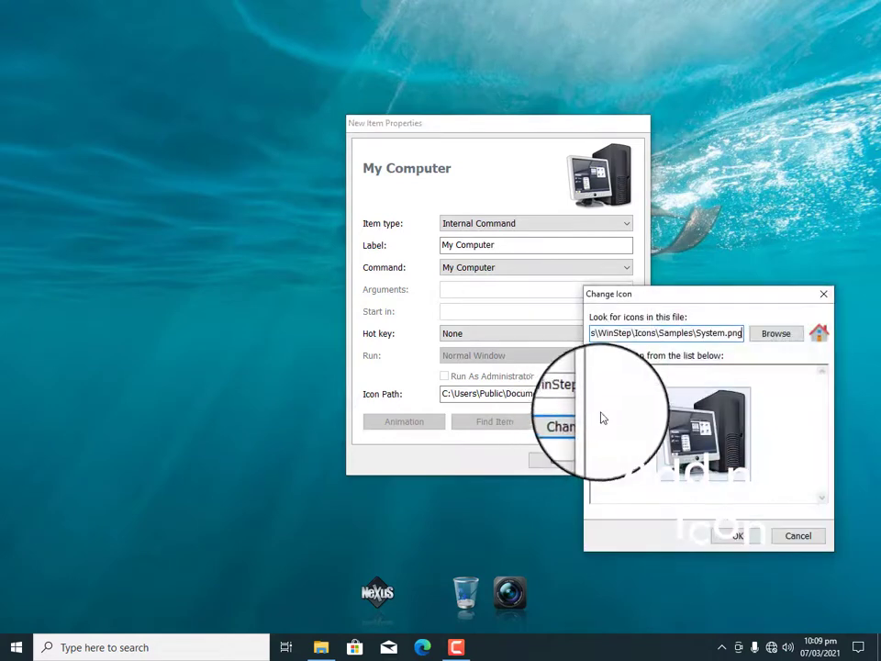
click(769, 334)
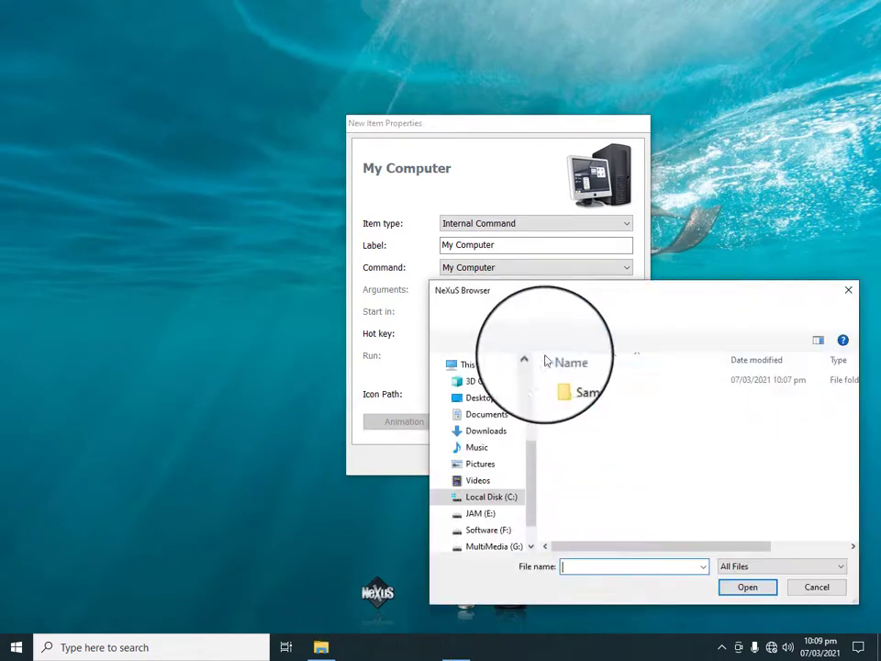
click(479, 431)
drag(625, 294, 503, 227)
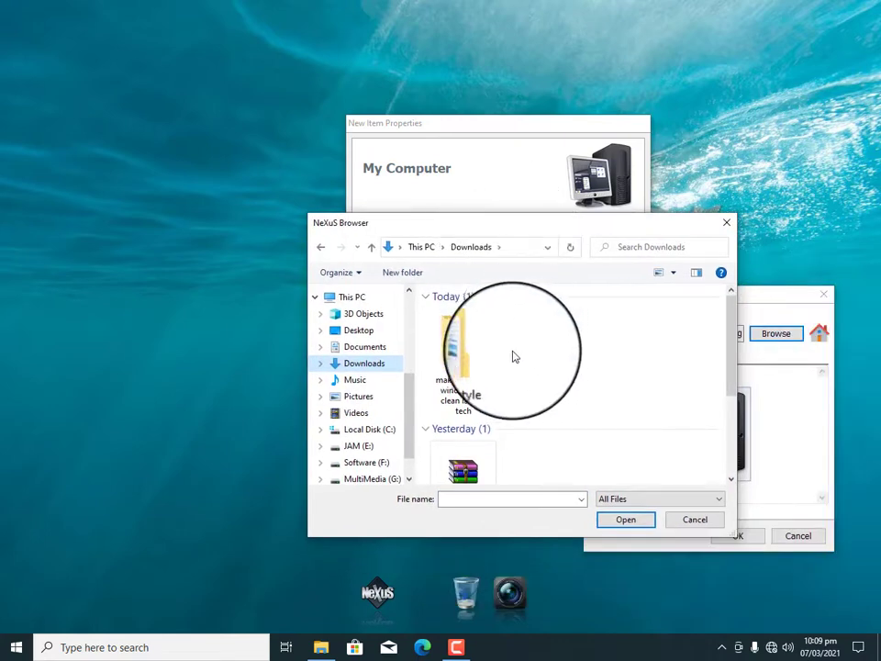
double_click(456, 353)
double_click(464, 312)
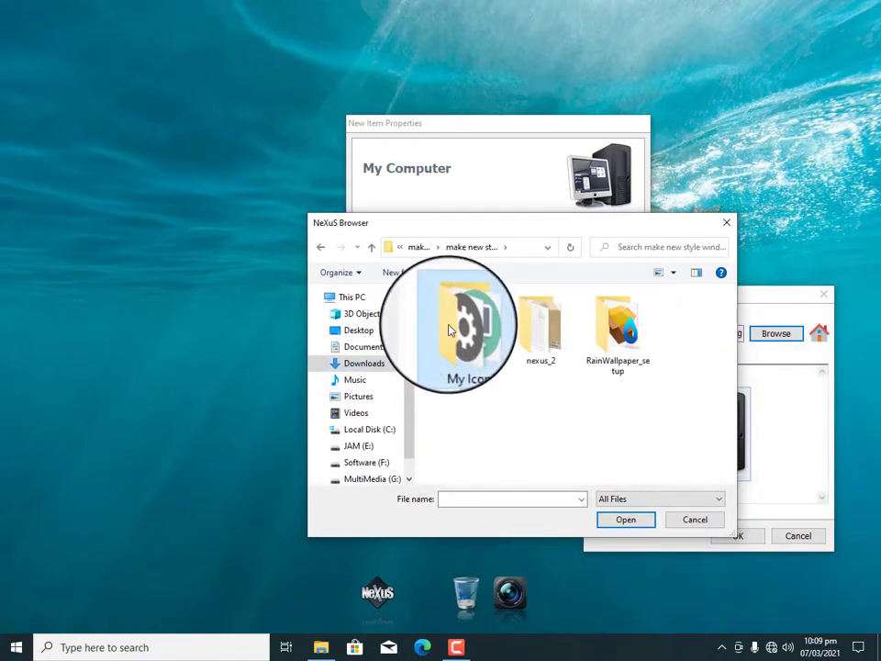
double_click(450, 331)
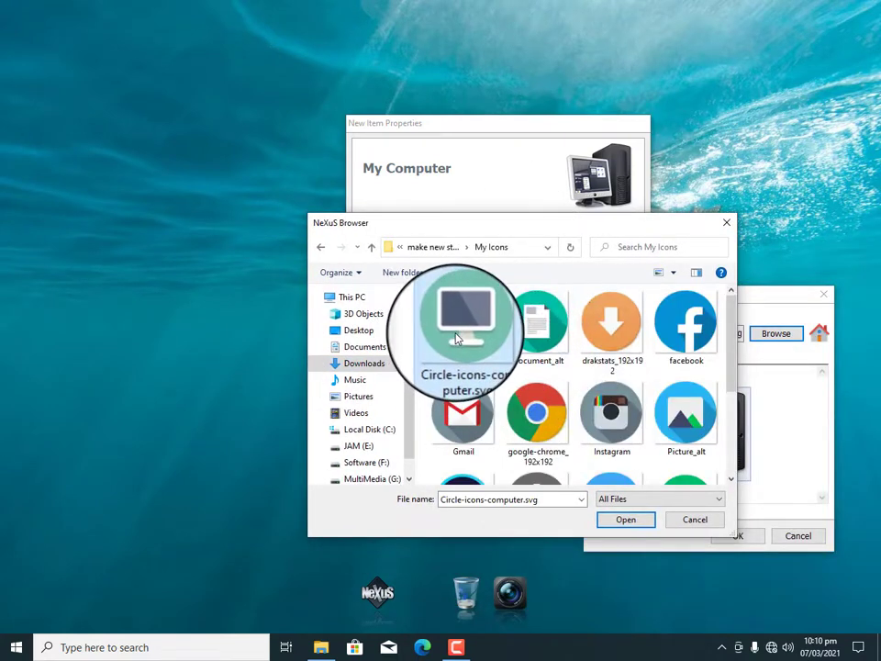
scroll(456, 340, down, 1)
scroll(513, 363, up, 1)
click(645, 524)
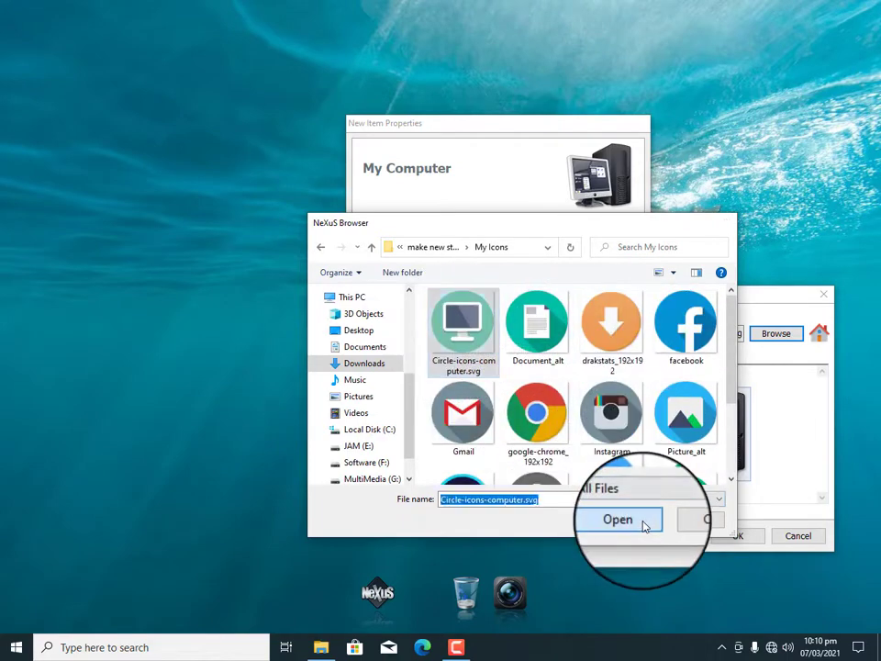
click(729, 540)
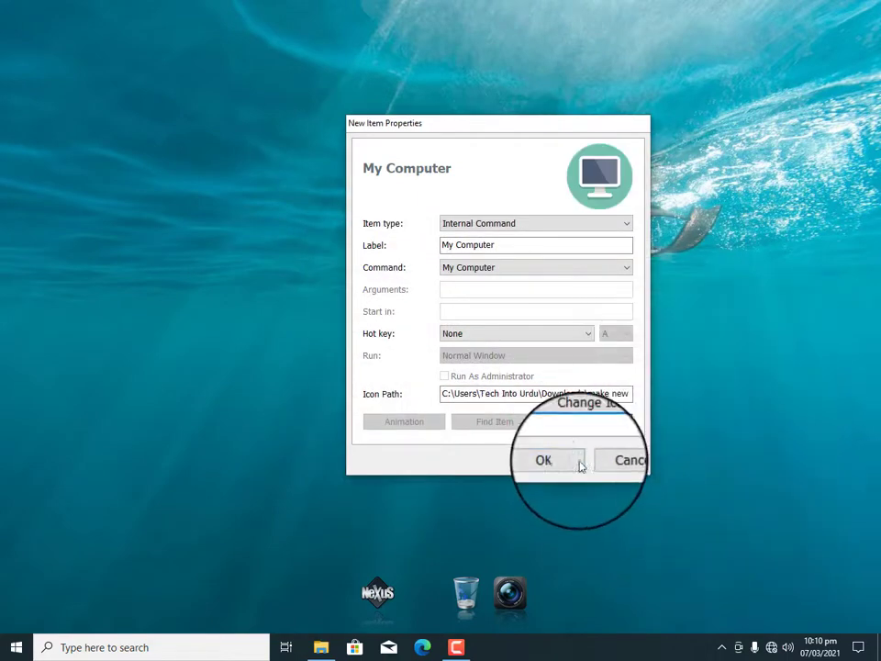
click(580, 466)
- Convert the Recycle Bin dock item into a folder item labelled Downoad, with the path copied from Downloads Properties and the orange download arrow icon
right_click(472, 588)
click(521, 365)
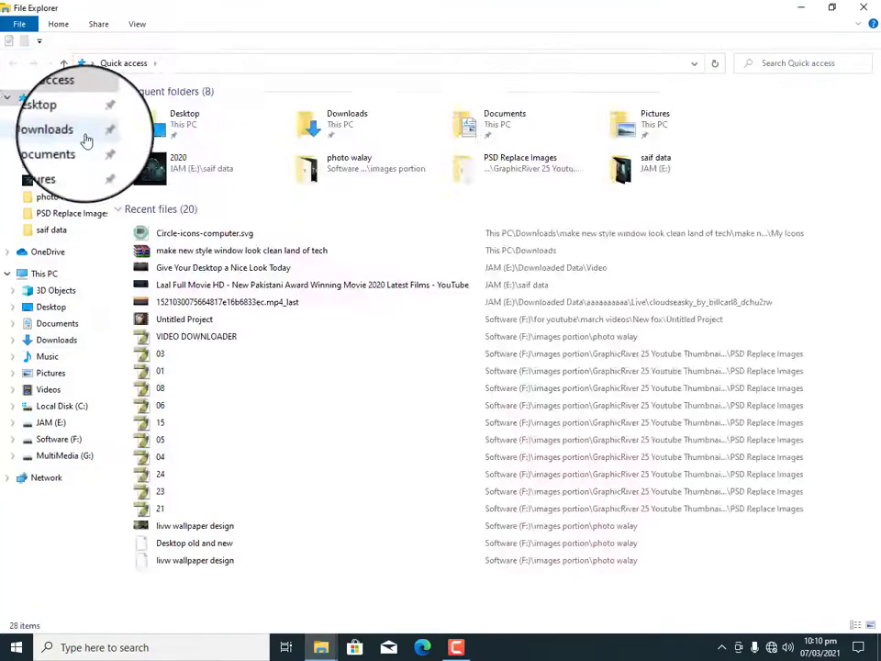
click(82, 138)
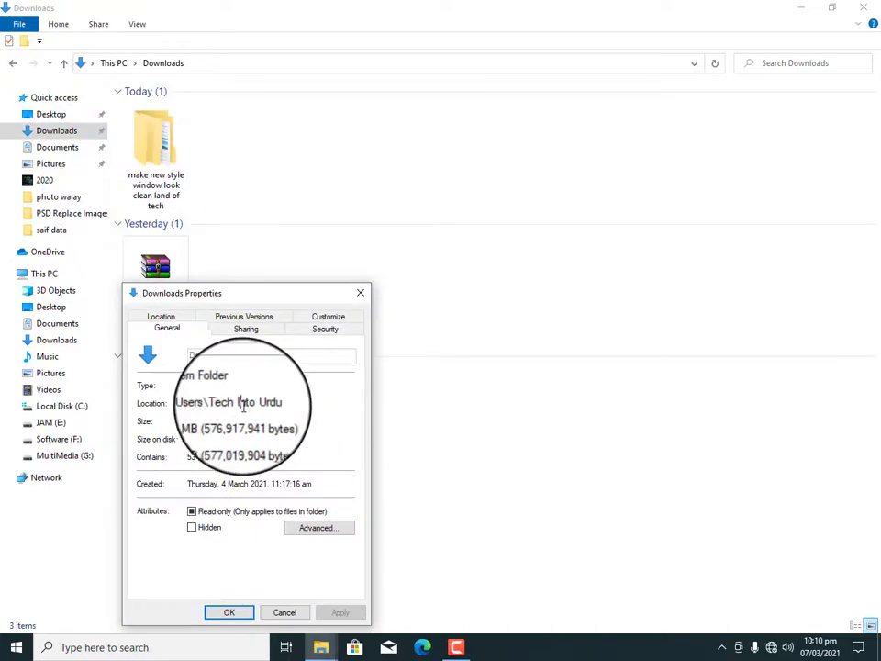
drag(348, 404, 157, 400)
key(alt+Tab)
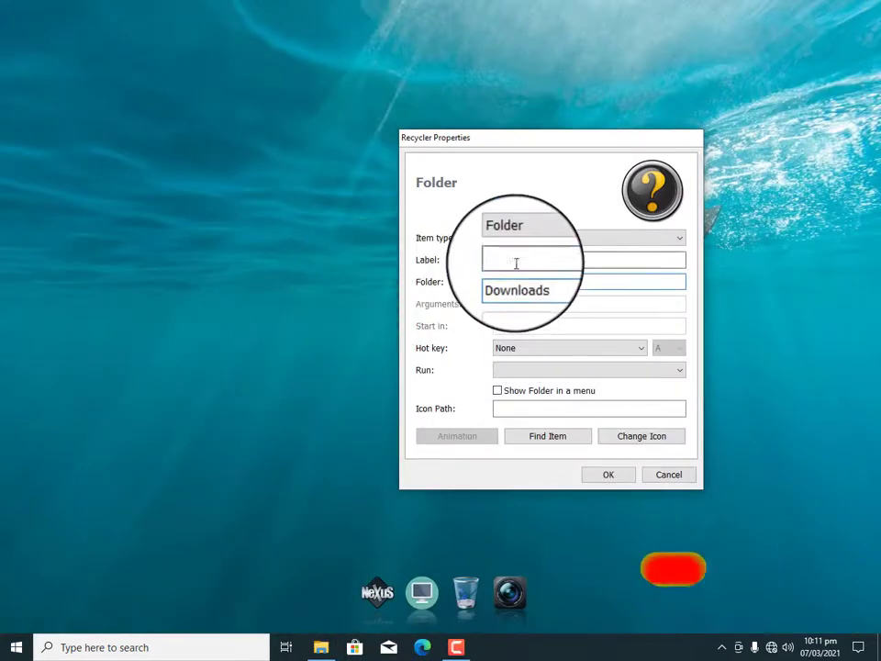
text(Download)
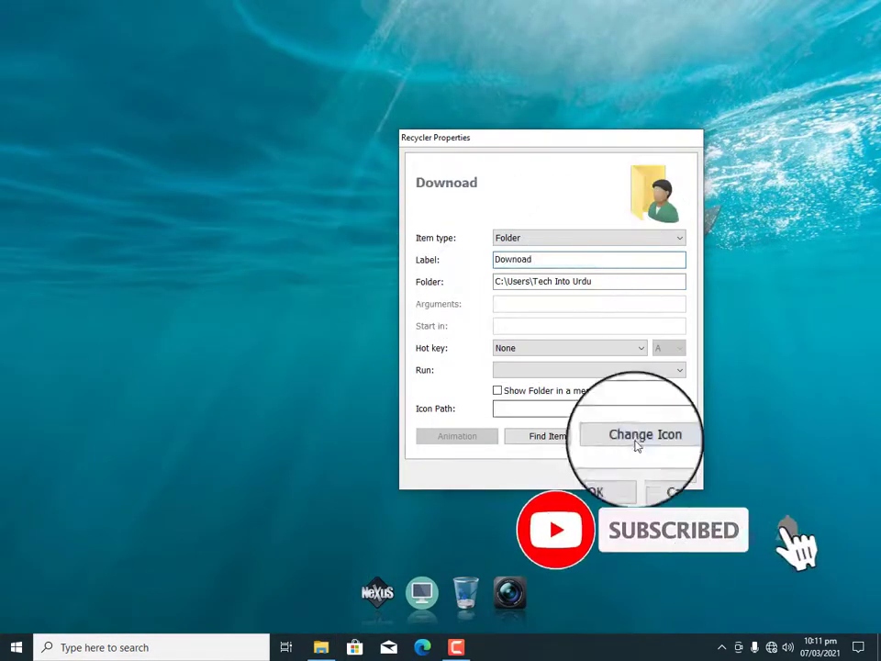
click(639, 445)
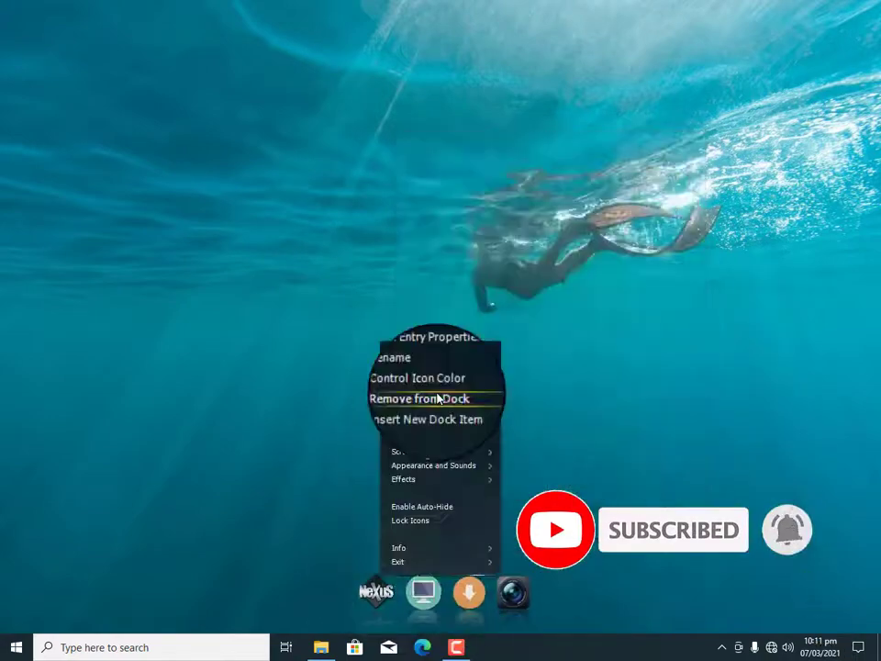
- Insert another new item into the dock and set its item type to URL
mouse_move(449, 411)
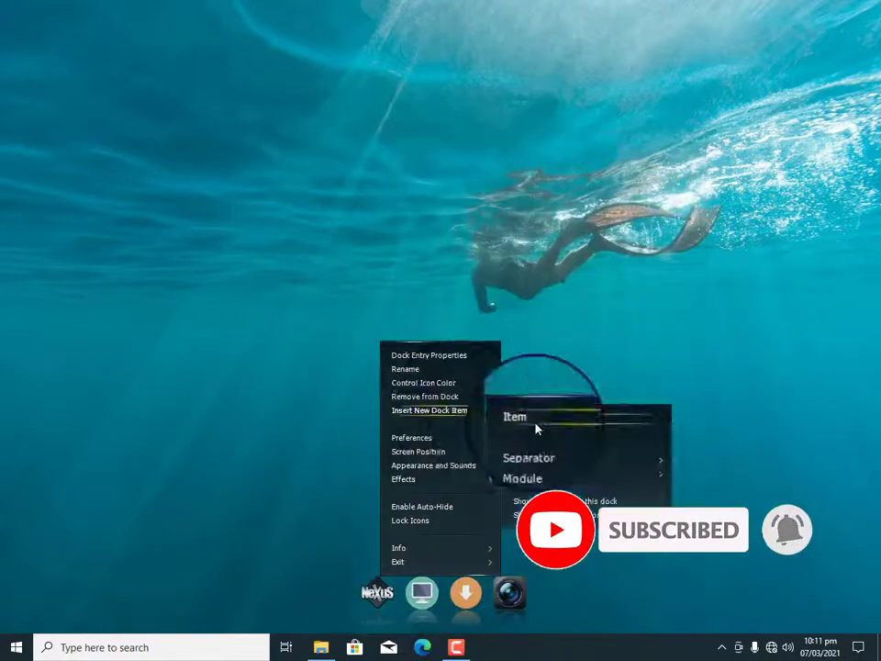
click(536, 418)
drag(558, 122, 518, 85)
click(545, 207)
click(509, 239)
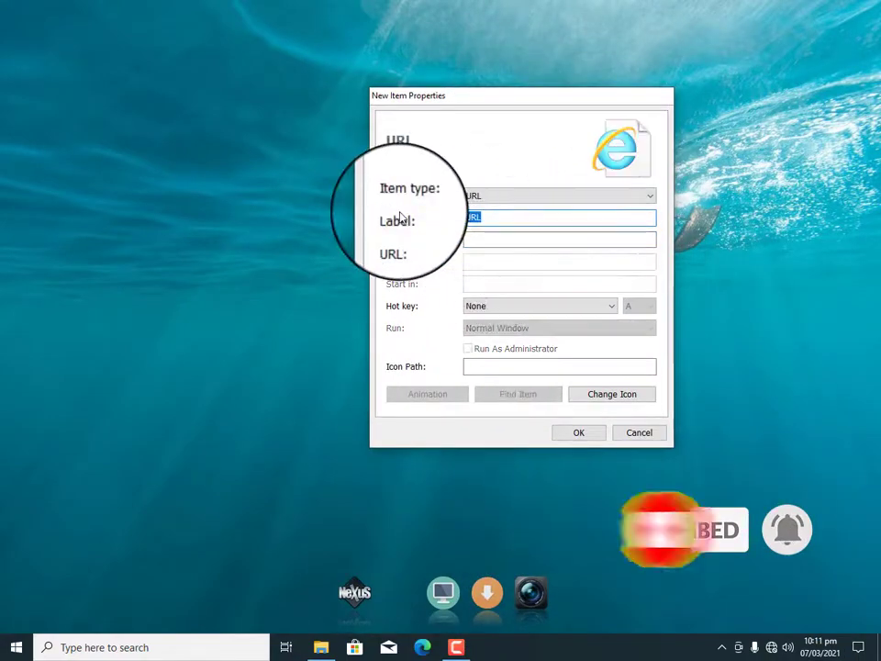
text(Chrome)
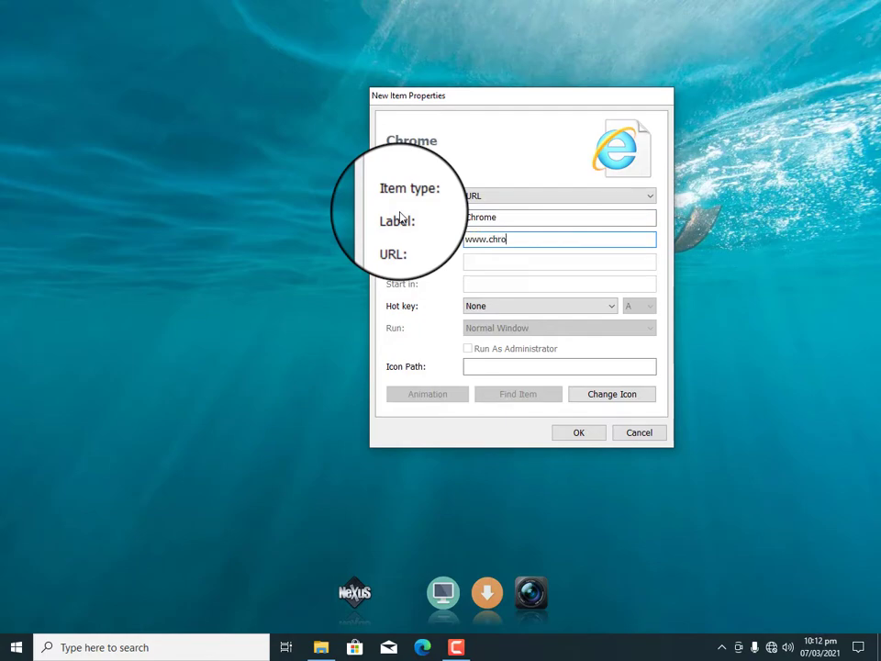
text(www.chrome.co)
text(m)
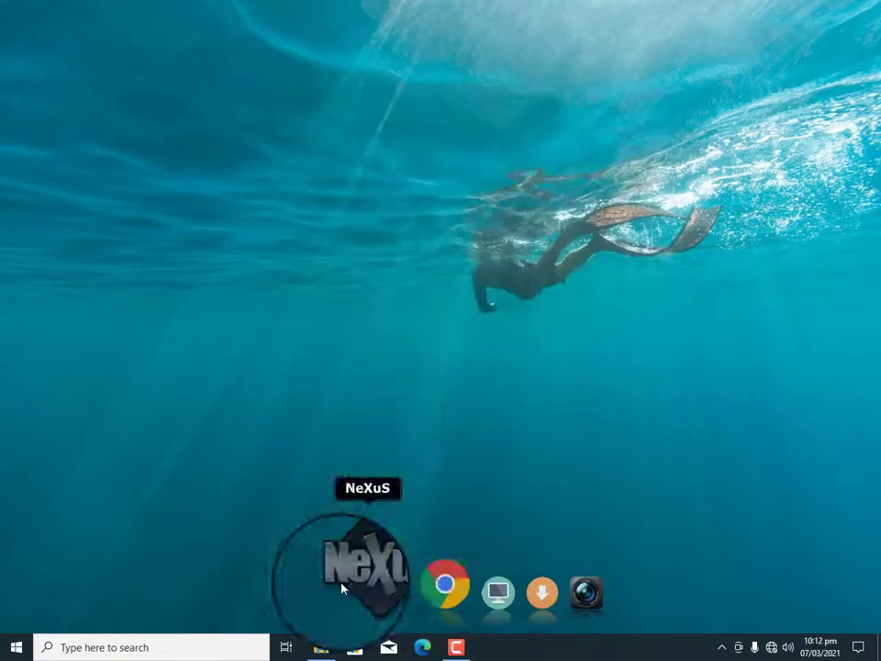
- Change the dock's NeXuS control item to the grey gear icon, relabel it Setting and save it
right_click(342, 588)
click(383, 355)
click(728, 484)
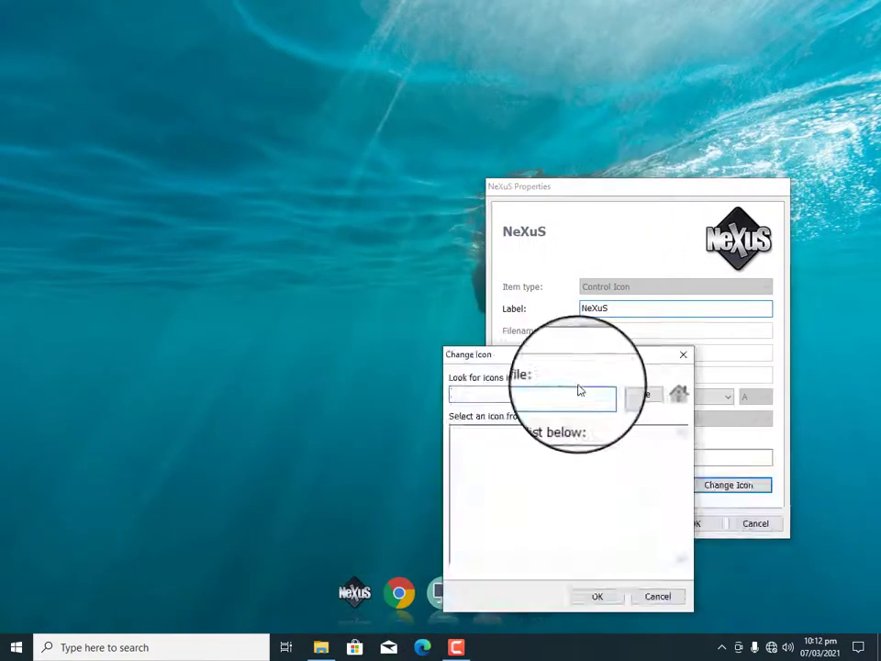
click(598, 596)
double_click(676, 308)
text(Setting)
click(681, 523)
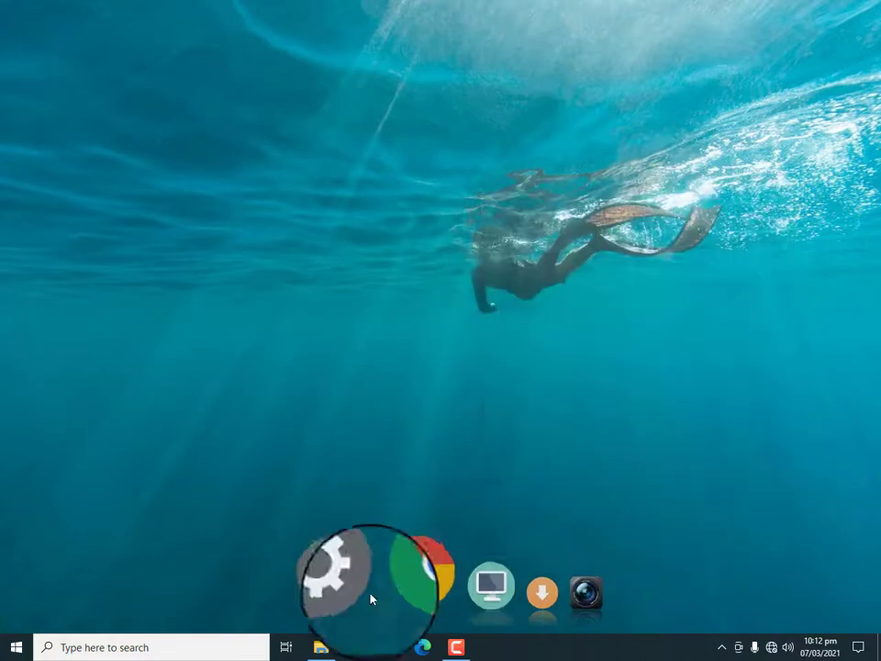
right_click(355, 592)
click(494, 406)
click(692, 545)
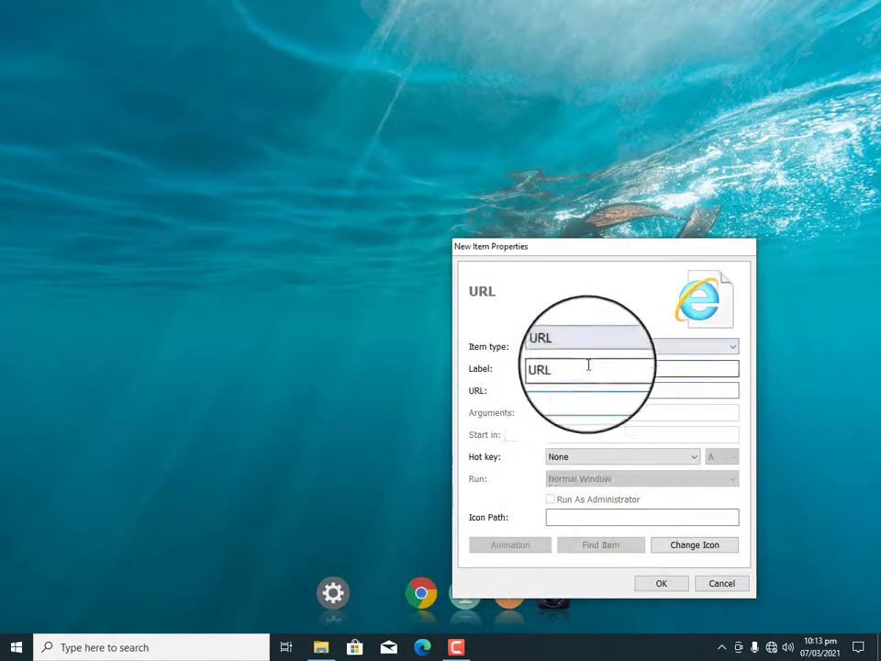
text(www.chrome.com)
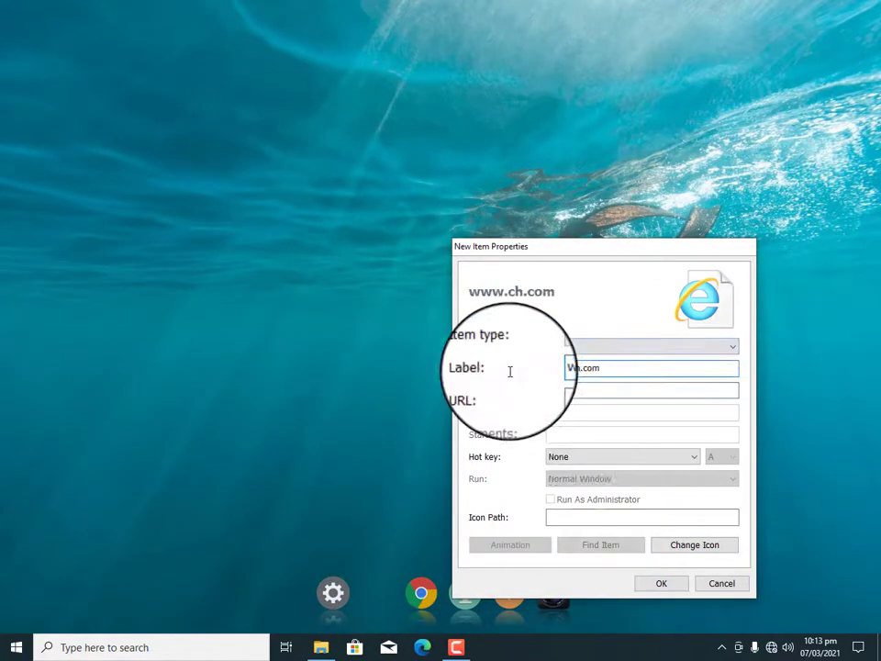
text(m)
key(ctrl+a)
key(ctrl+c)
click(606, 390)
key(ctrl+v)
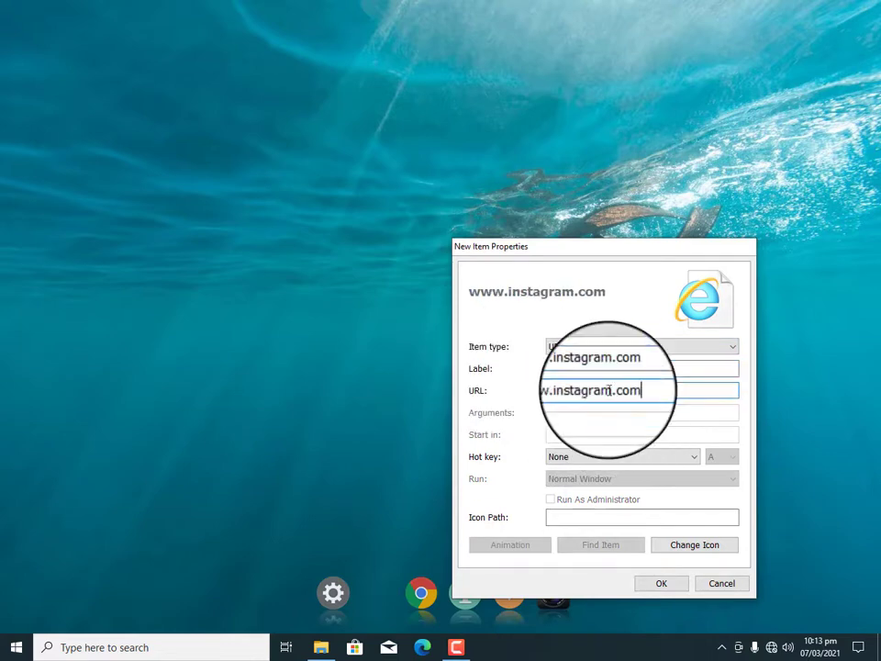
- Shorten the new item's label to instagram, give it the round camera icon and save the item
click(623, 367)
key(BackSpace)
key(BackSpace)
key(BackSpace)
key(BackSpace)
key(BackSpace)
key(BackSpace)
key(BackSpace)
key(BackSpace)
click(692, 545)
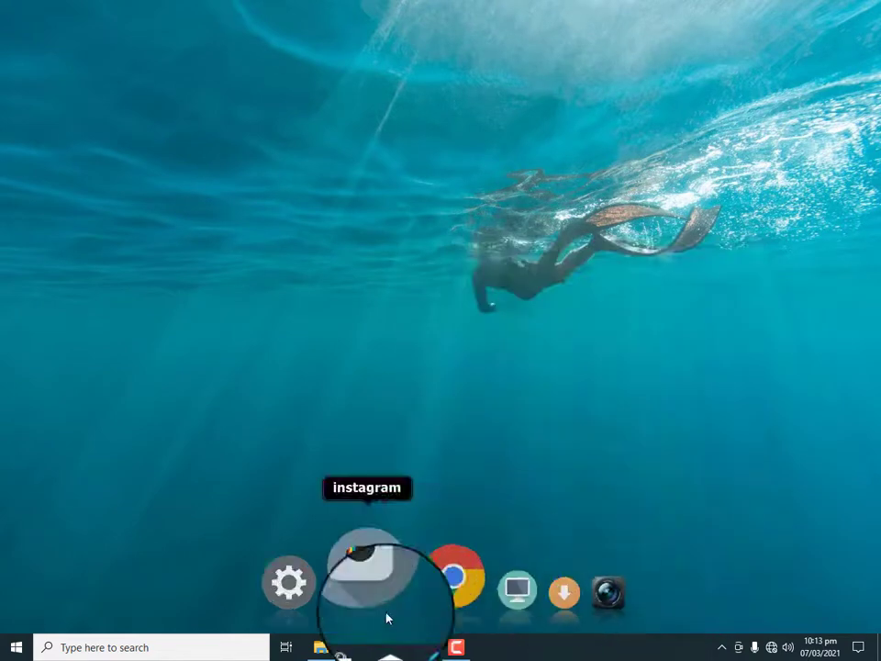
- Add a folder item labelled images to the dock with the blue picture icon and an empty folder path
right_click(388, 610)
click(542, 346)
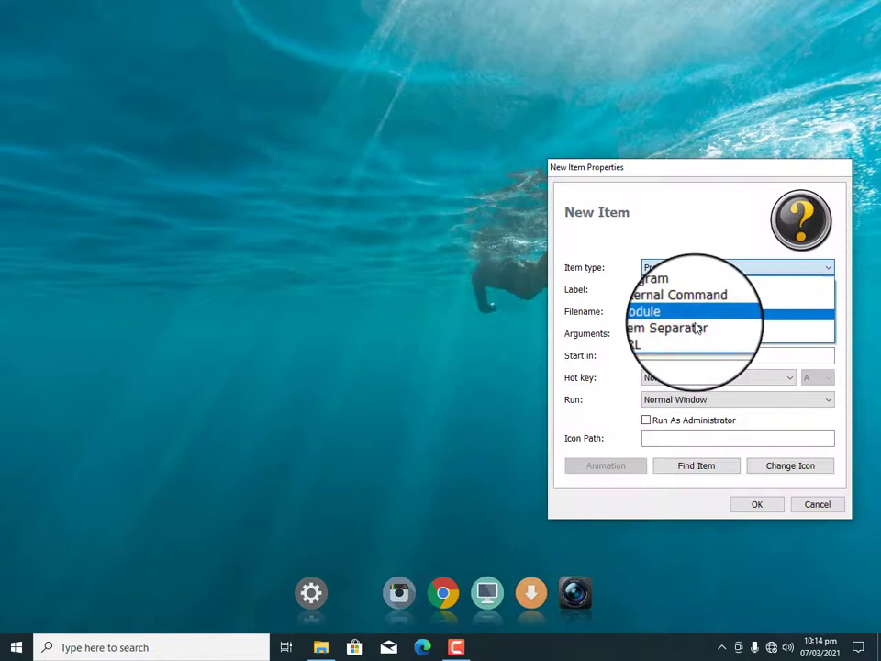
click(679, 277)
click(661, 311)
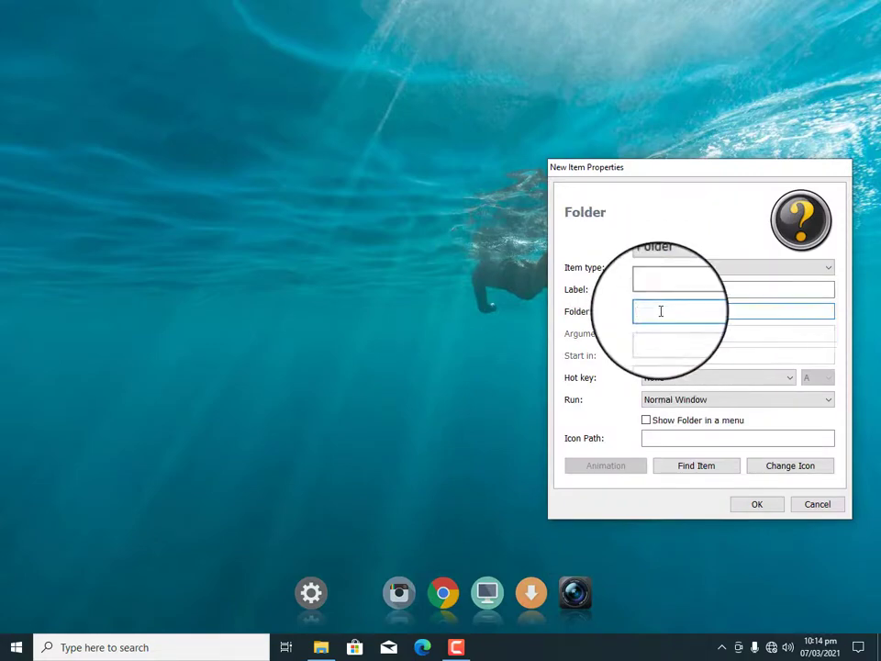
text(images)
click(790, 465)
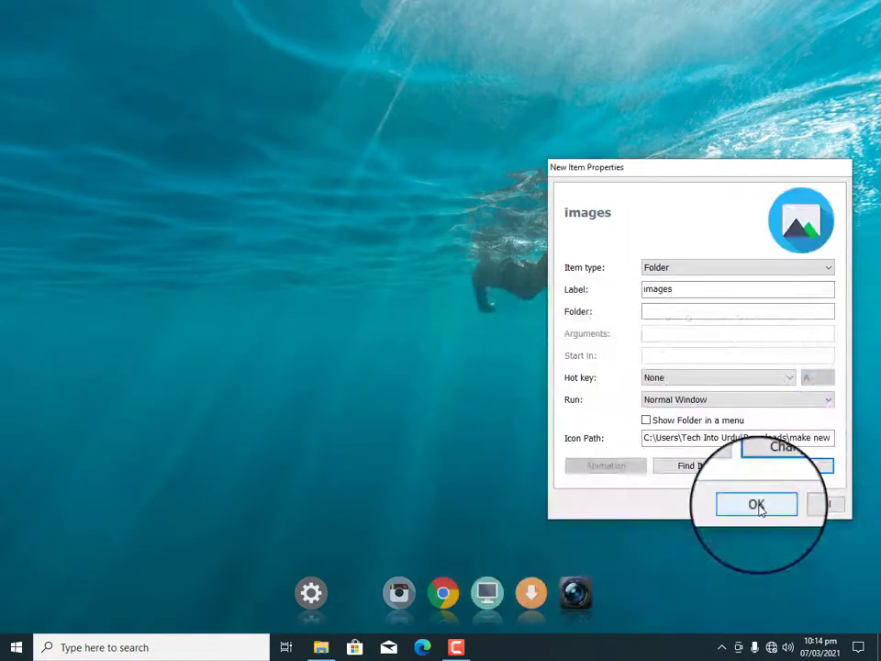
click(757, 505)
- Switch to File Explorer, open the theme package's RainWallpaper_setup folder and launch the RainWallpaper installer
click(356, 590)
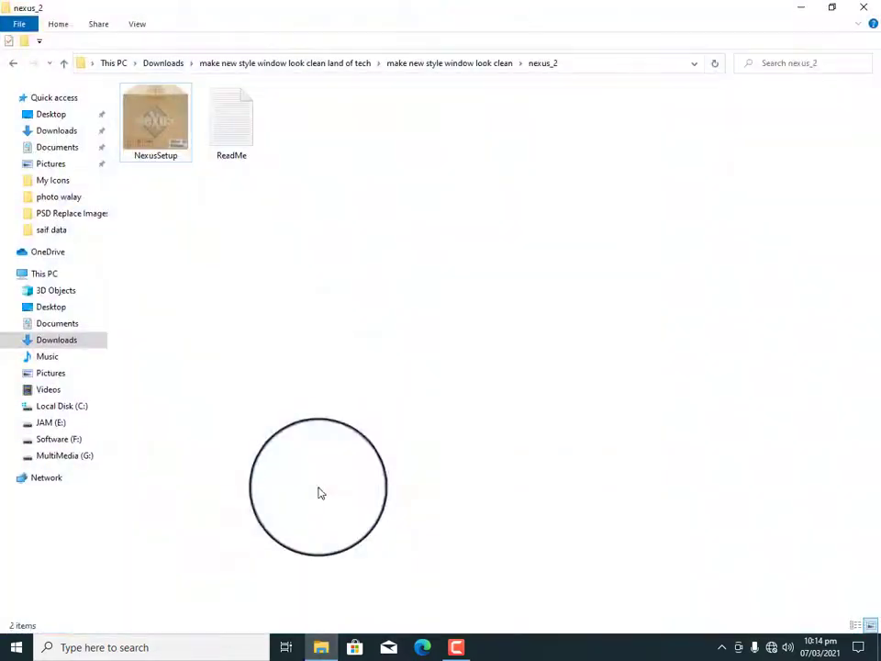
key(alt+Up)
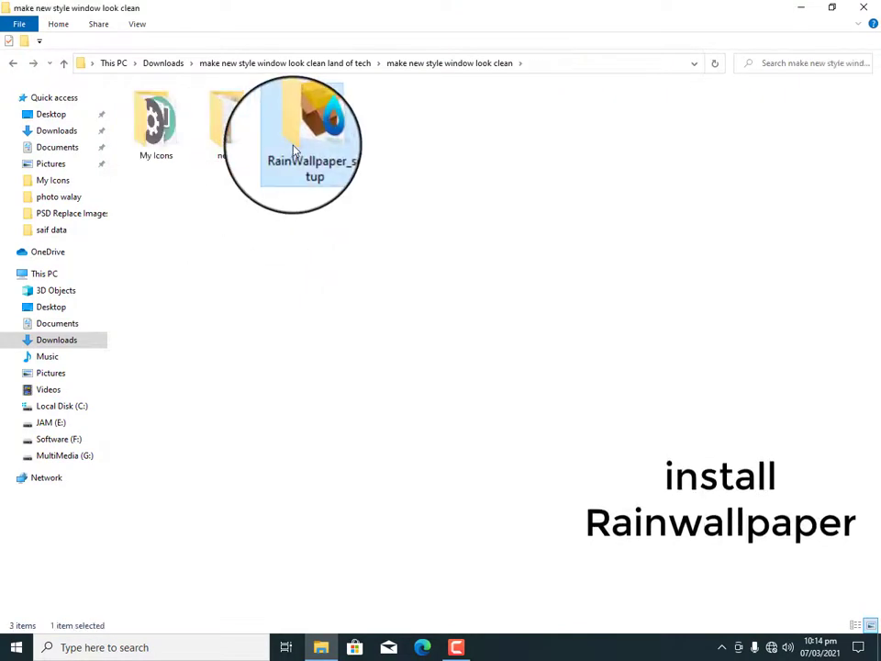
double_click(307, 136)
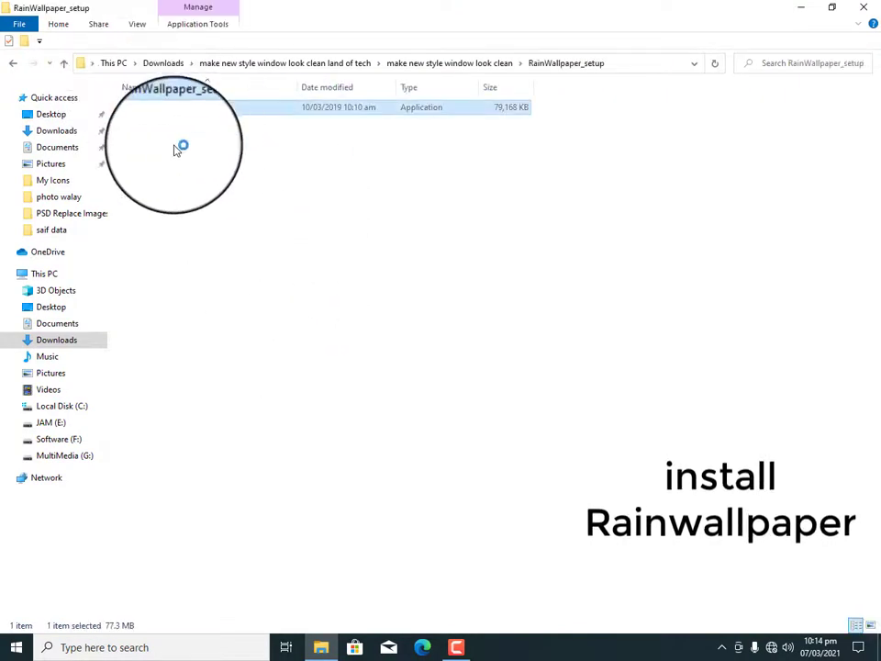
- Extract the cloudseasky_by_Land of tech archive in Downloads to the default destination folder
click(13, 62)
click(13, 62)
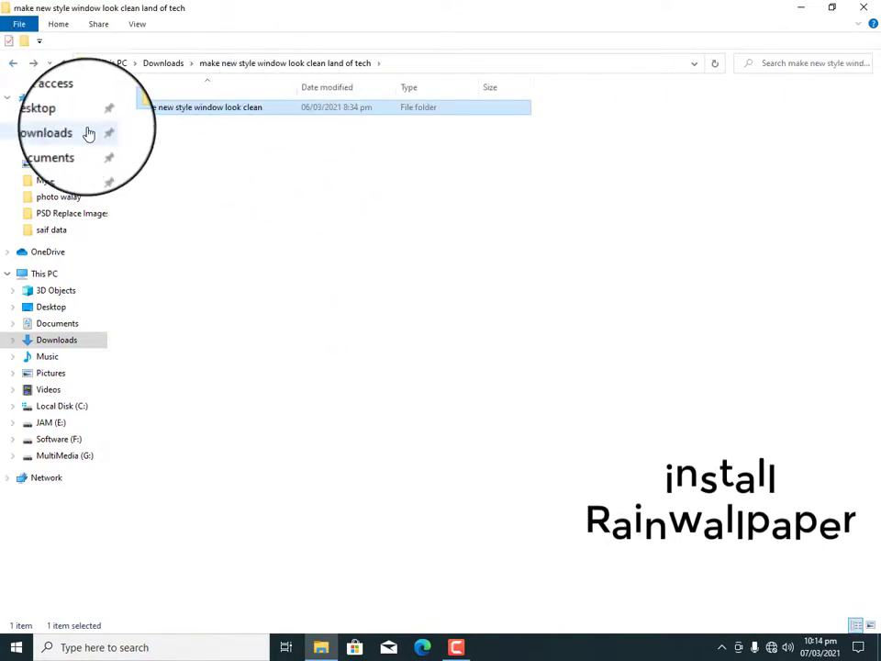
click(13, 63)
click(179, 424)
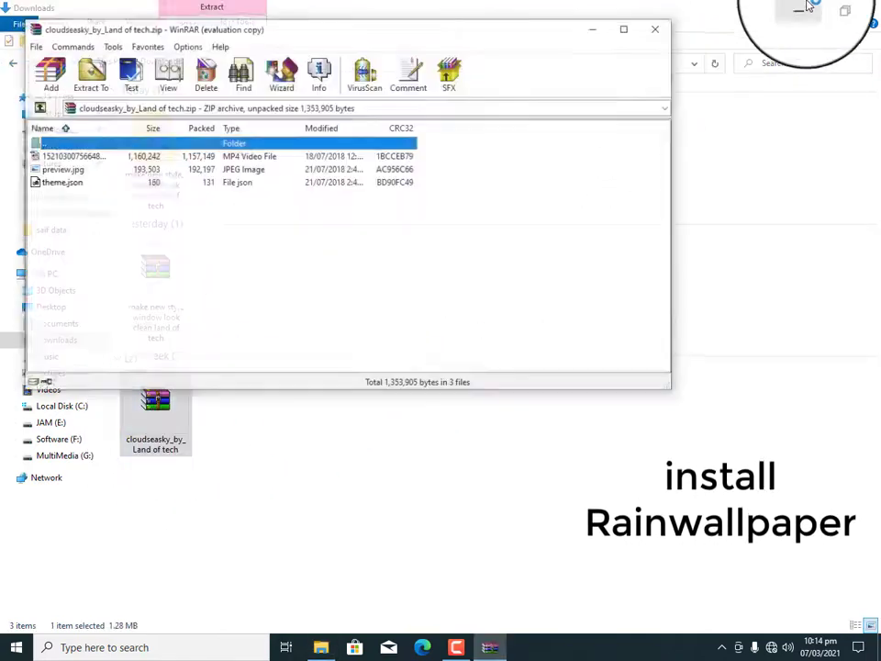
click(89, 74)
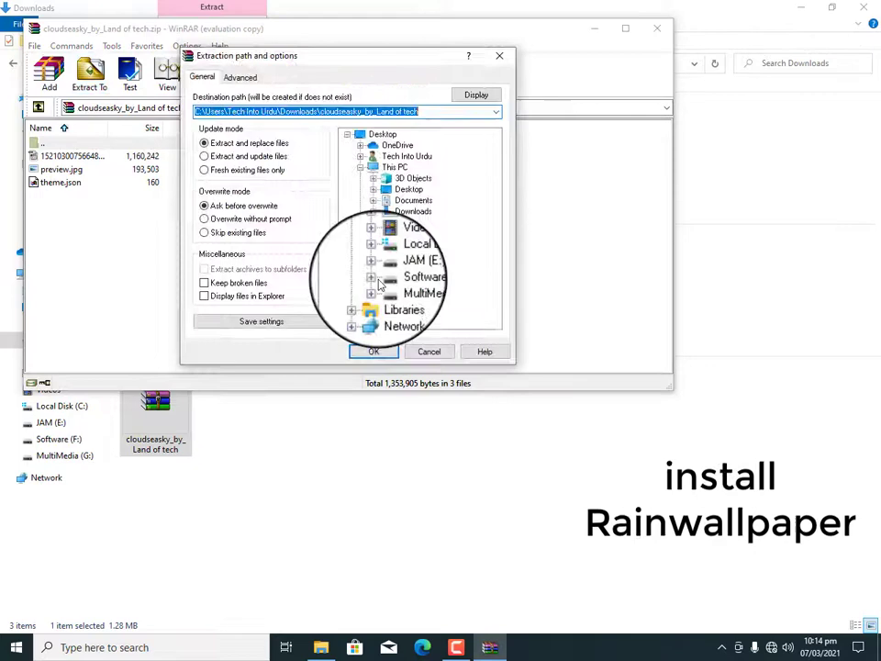
click(373, 351)
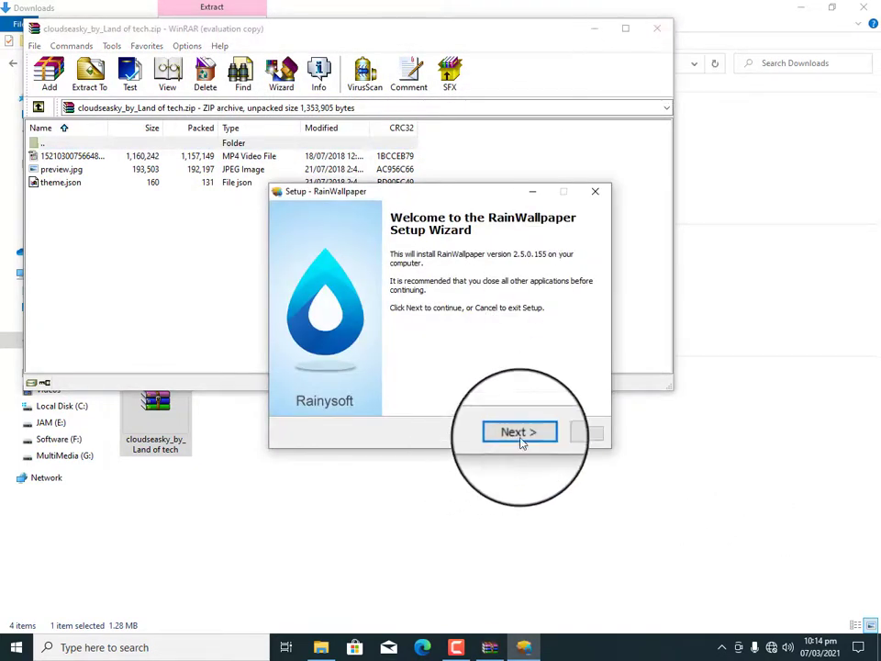
- Go through the RainWallpaper setup wizard to start the installation, and minimize the Downloads window
click(520, 433)
click(520, 435)
click(497, 383)
click(514, 434)
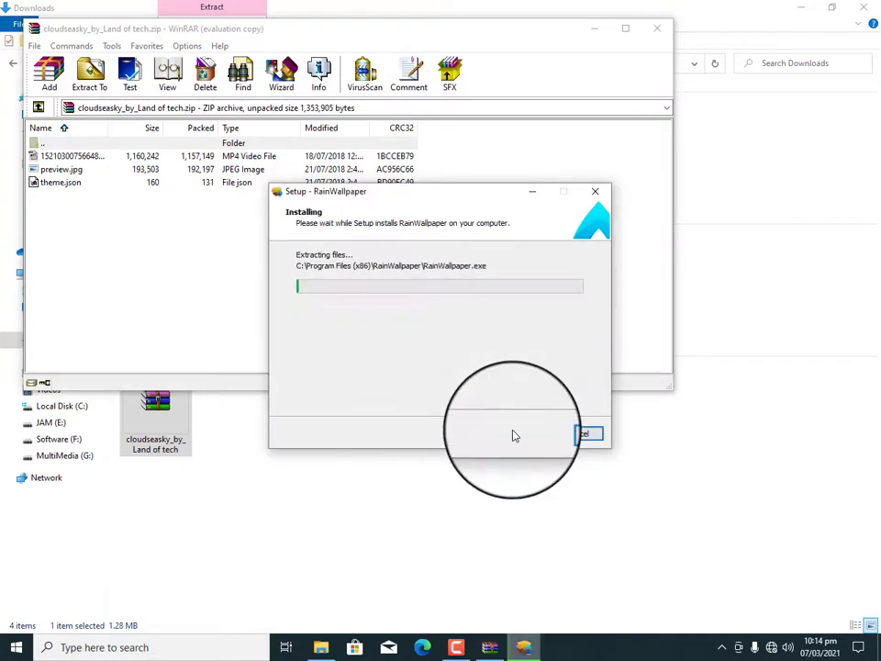
click(637, 62)
click(546, 364)
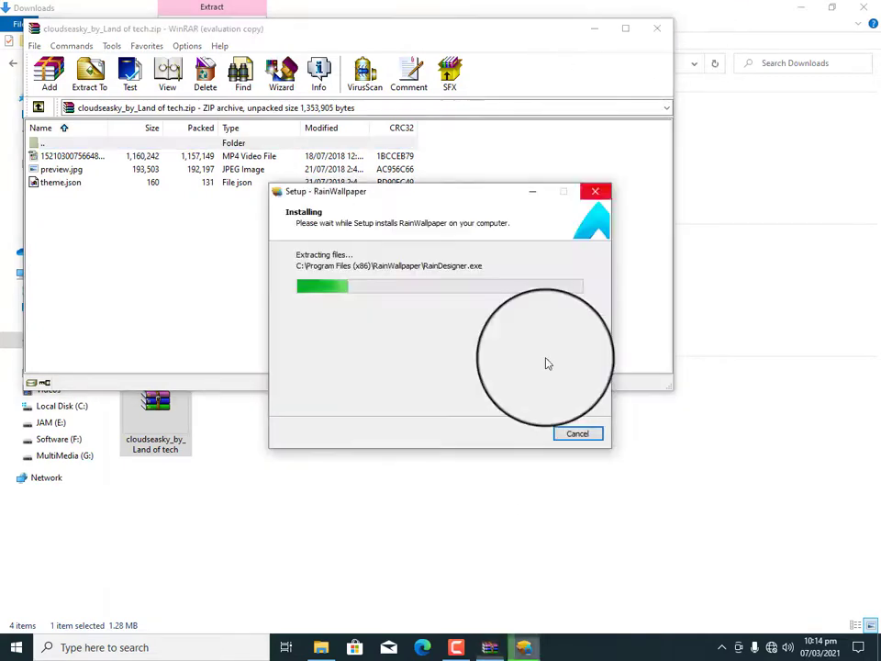
click(801, 14)
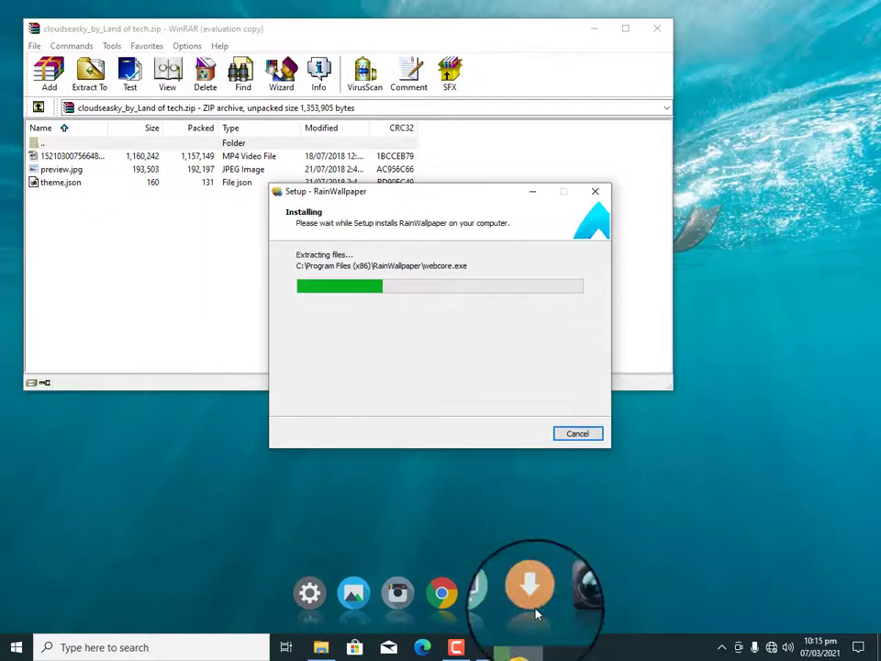
- Turn on automatic hiding of the taskbar in desktop mode in the taskbar settings and close Settings
right_click(810, 253)
right_click(621, 648)
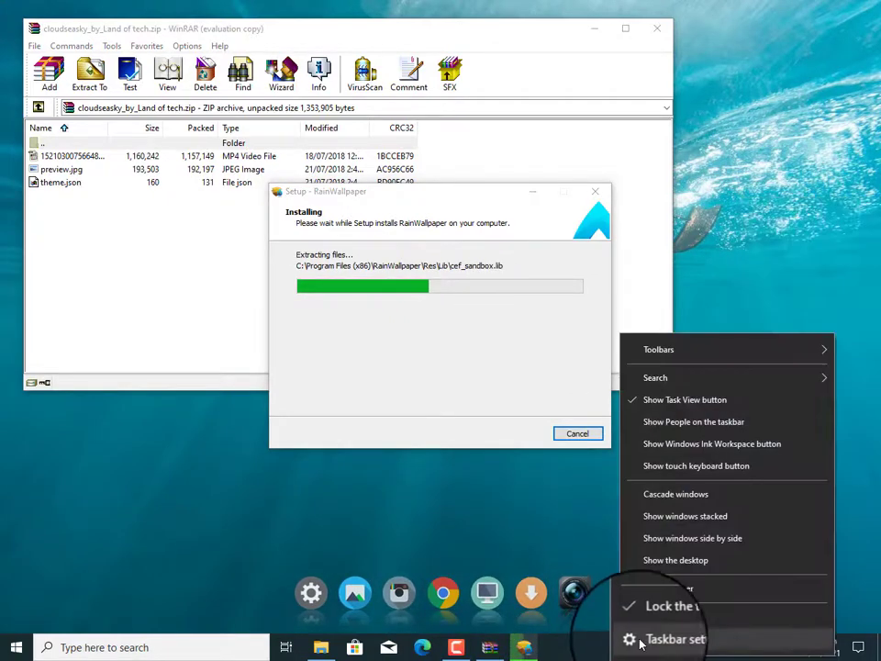
click(617, 634)
click(311, 592)
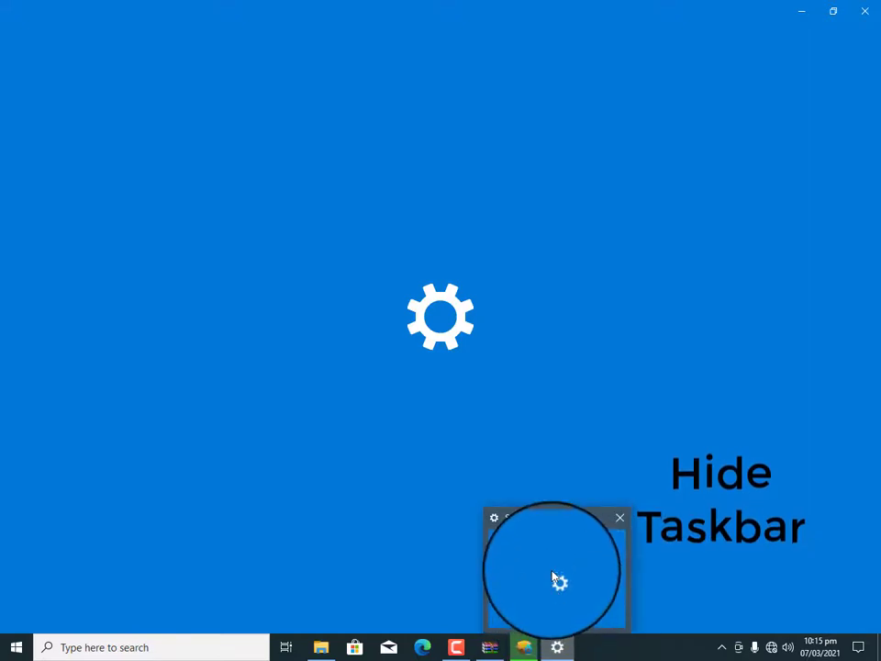
click(556, 588)
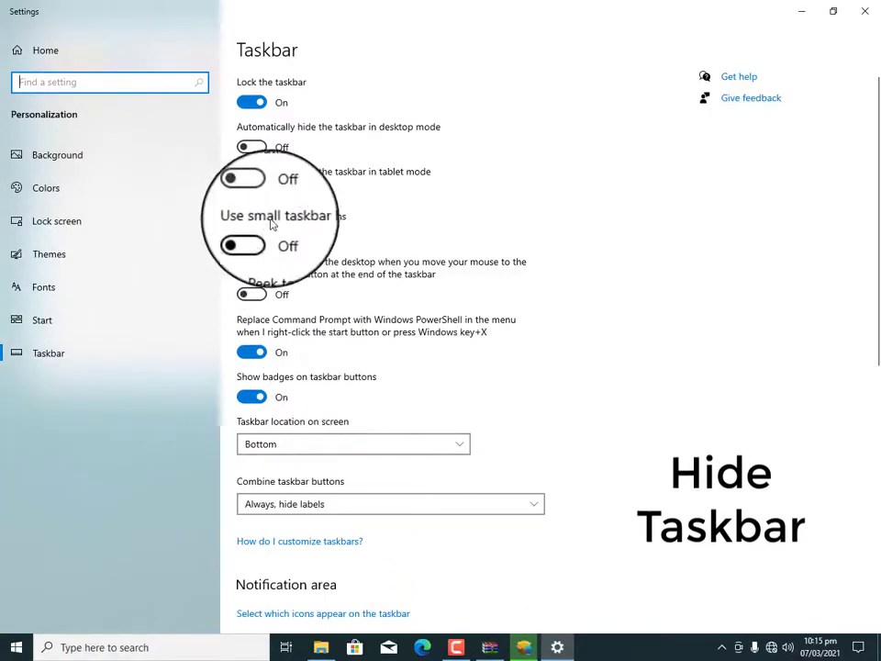
click(262, 148)
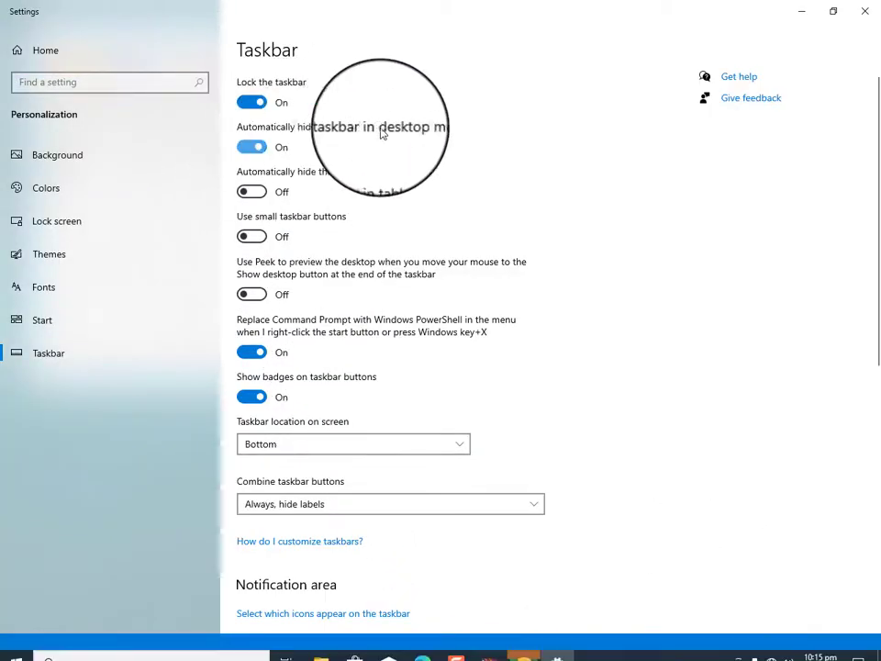
click(864, 13)
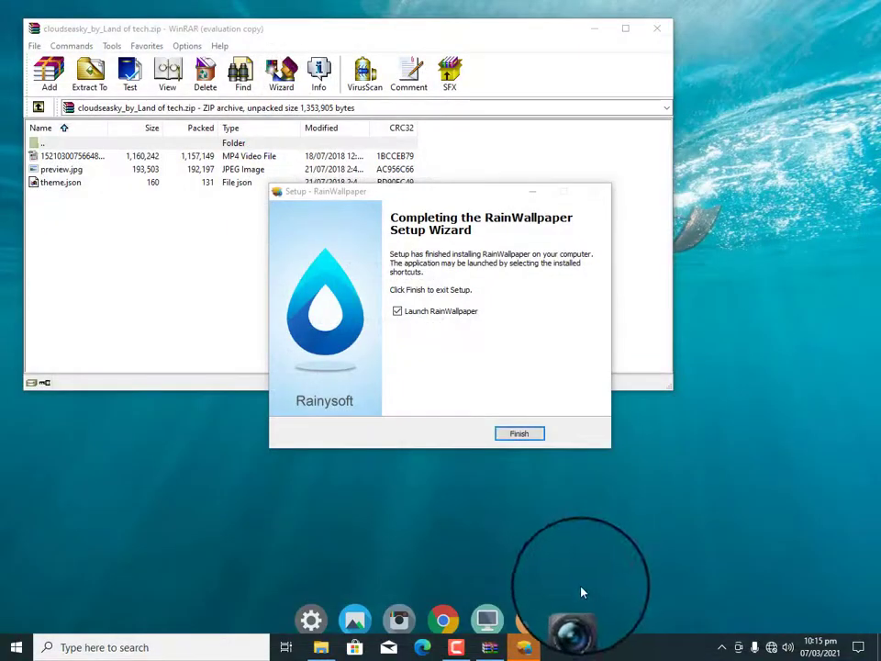
- Finish the RainWallpaper setup with Launch RainWallpaper enabled and close the WinRAR window
click(531, 444)
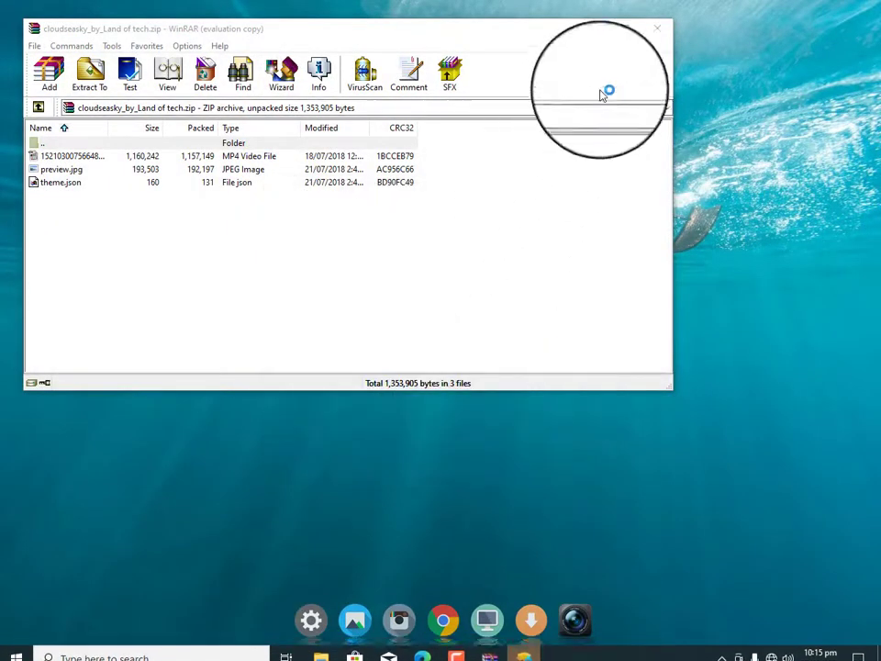
click(657, 35)
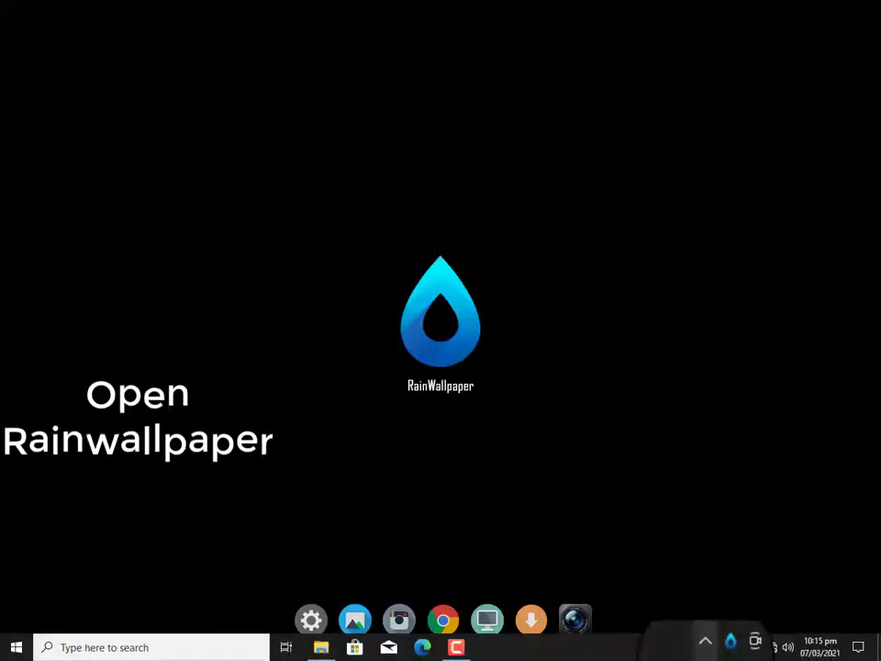
- Open RainWallpaper's current Polygonilyc wallpaper for editing and set its background kind to Video
right_click(725, 652)
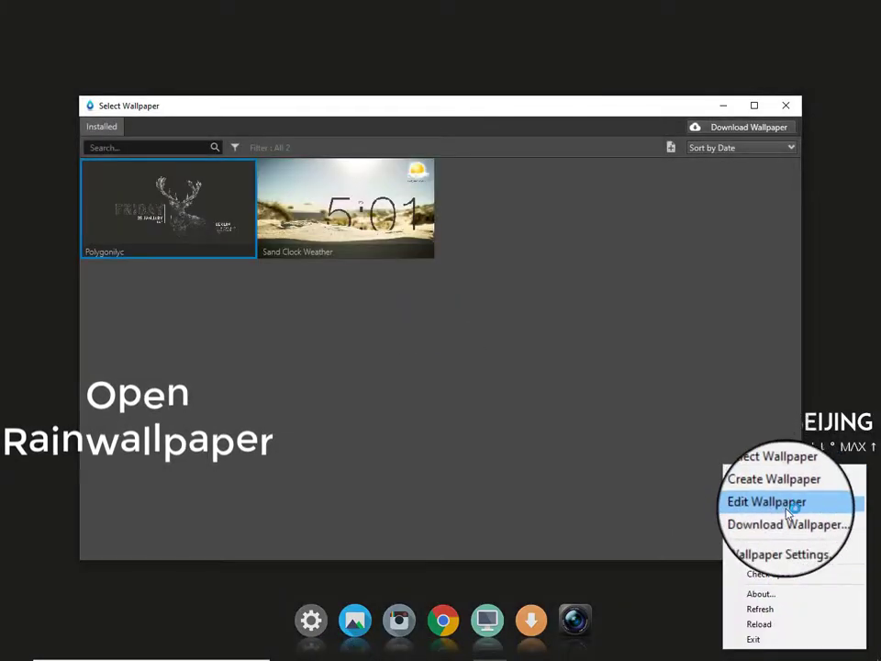
click(788, 513)
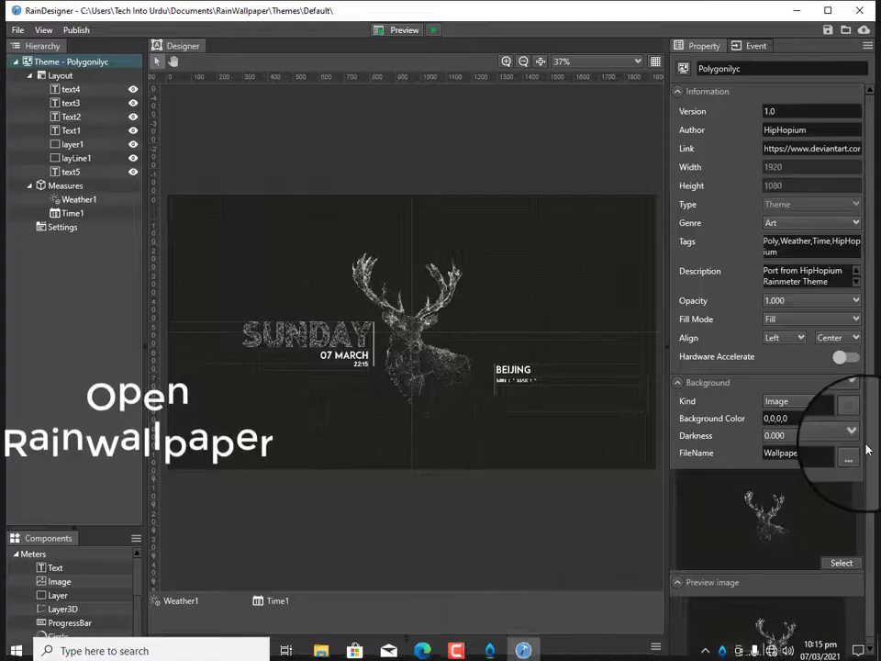
click(854, 401)
click(817, 444)
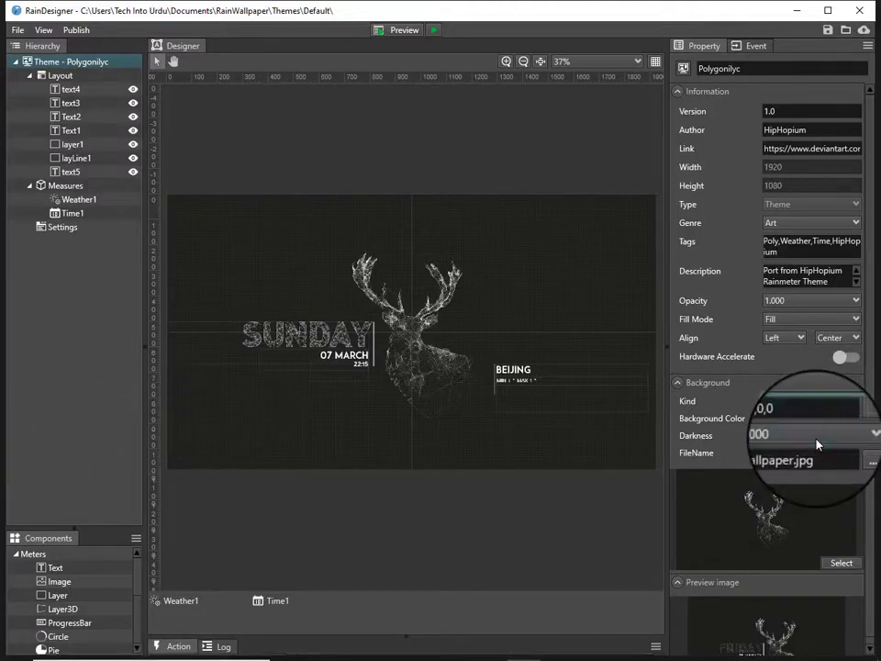
click(835, 404)
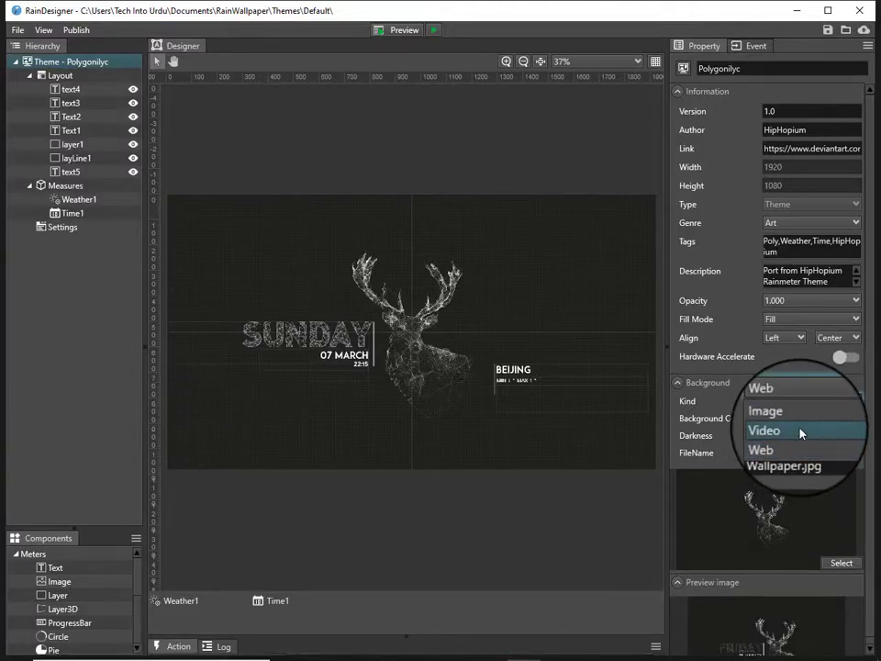
click(800, 430)
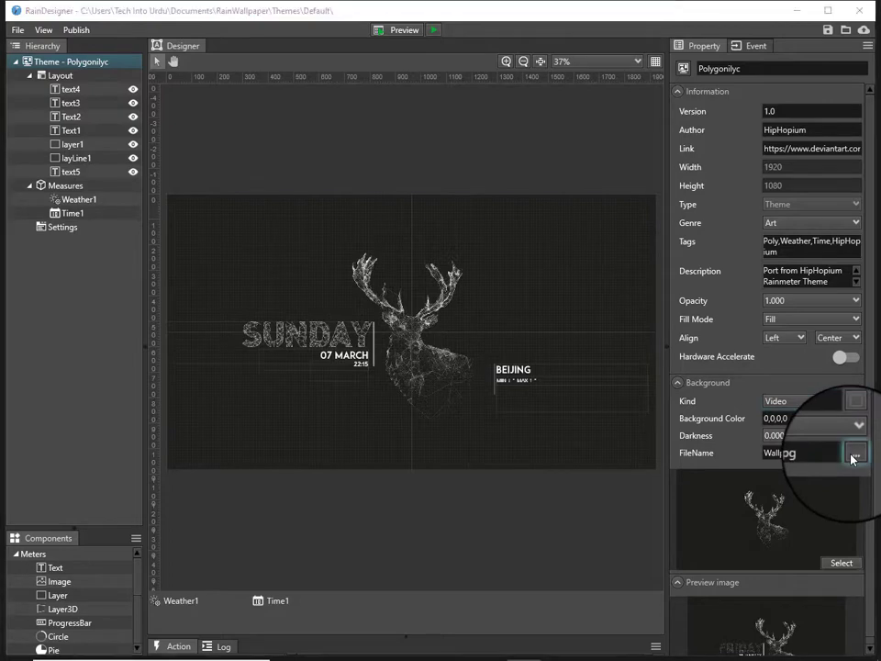
- Load the VLC video file from the cloudseasky_by_... folder in Downloads as the wallpaper background and accept it in the video preview
click(854, 452)
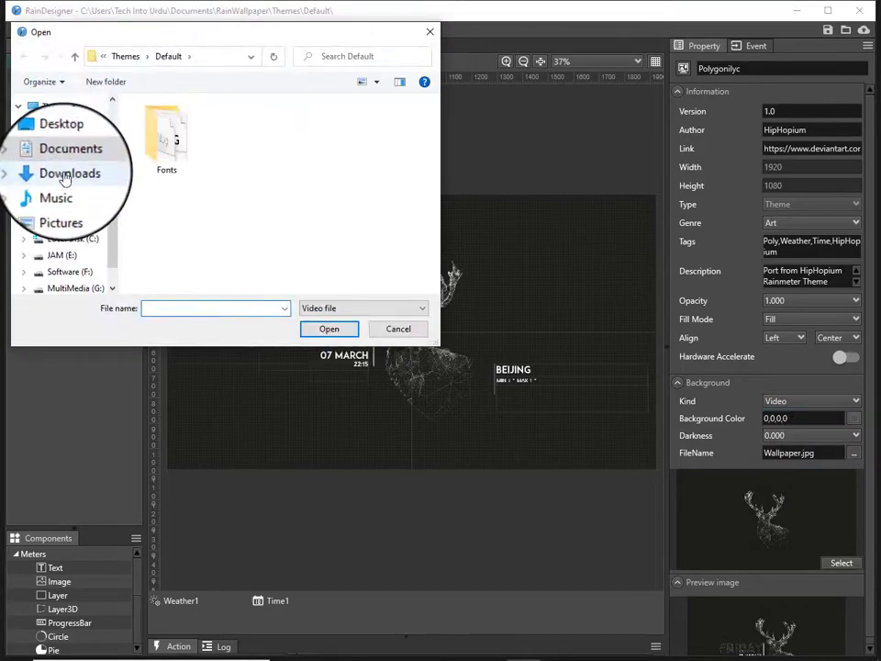
click(64, 174)
double_click(167, 181)
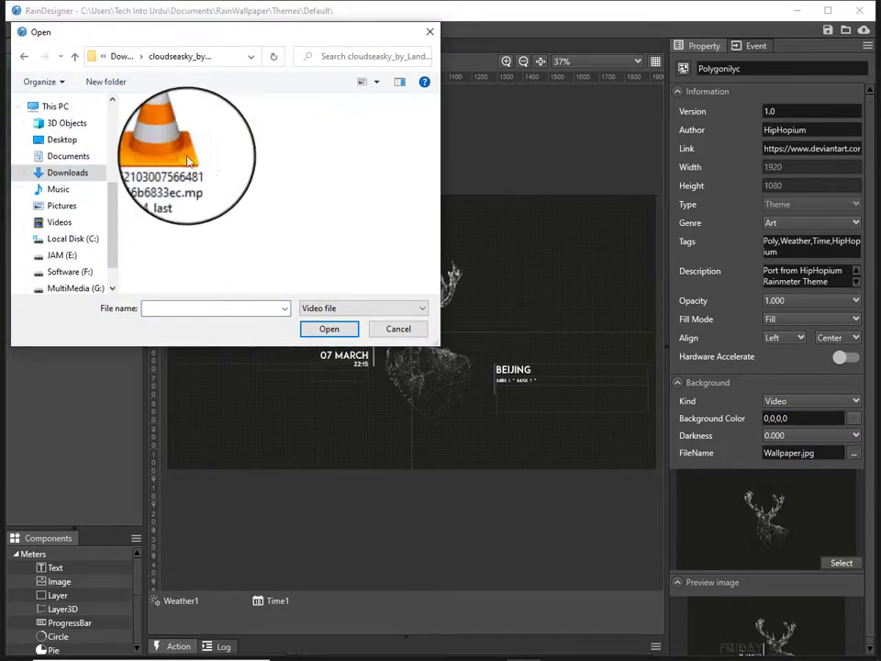
double_click(174, 138)
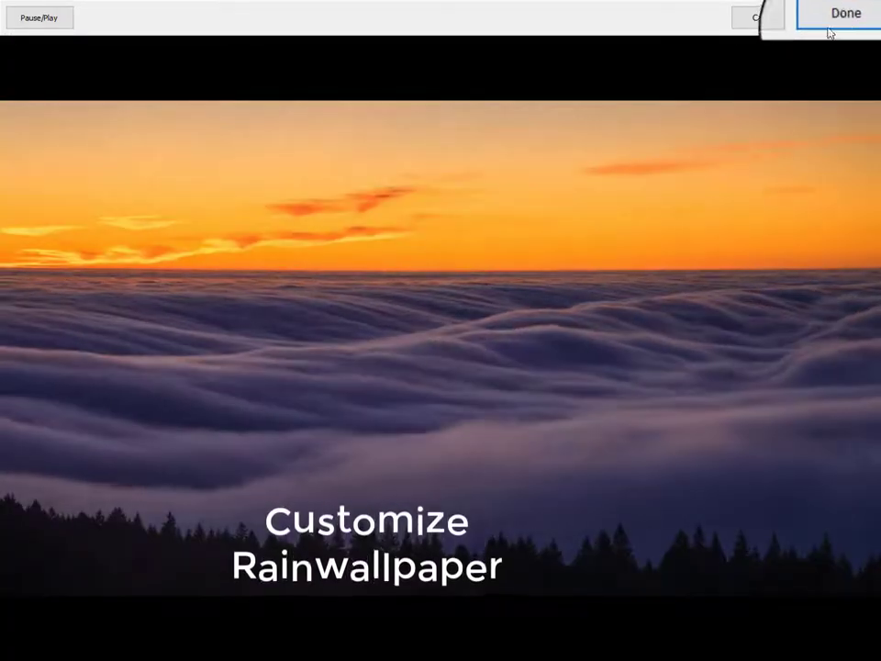
click(829, 30)
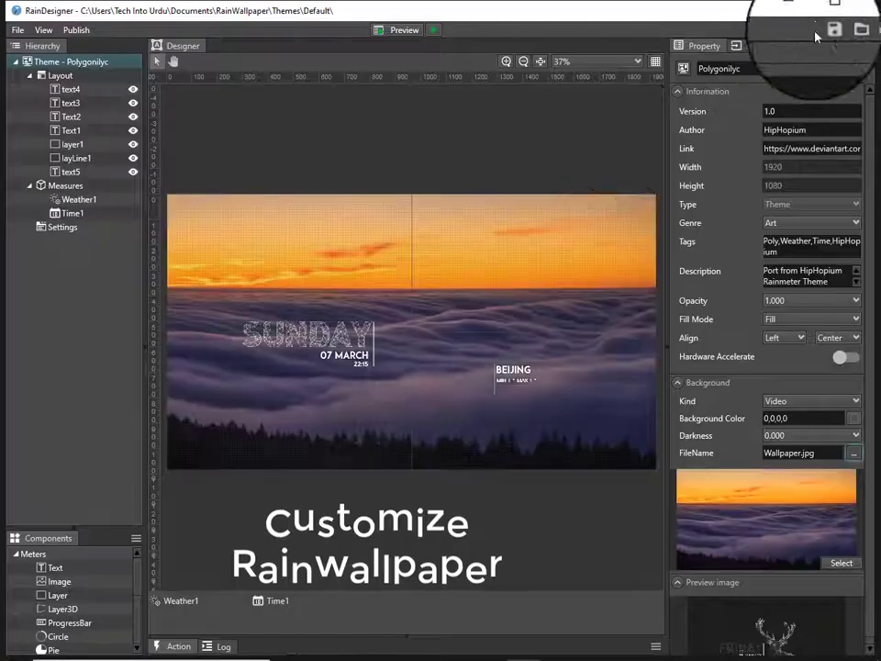
- Move the weekday text up and left, the date text to about left 303, top 504, and the time text to about left 491, top 558
drag(314, 344, 274, 311)
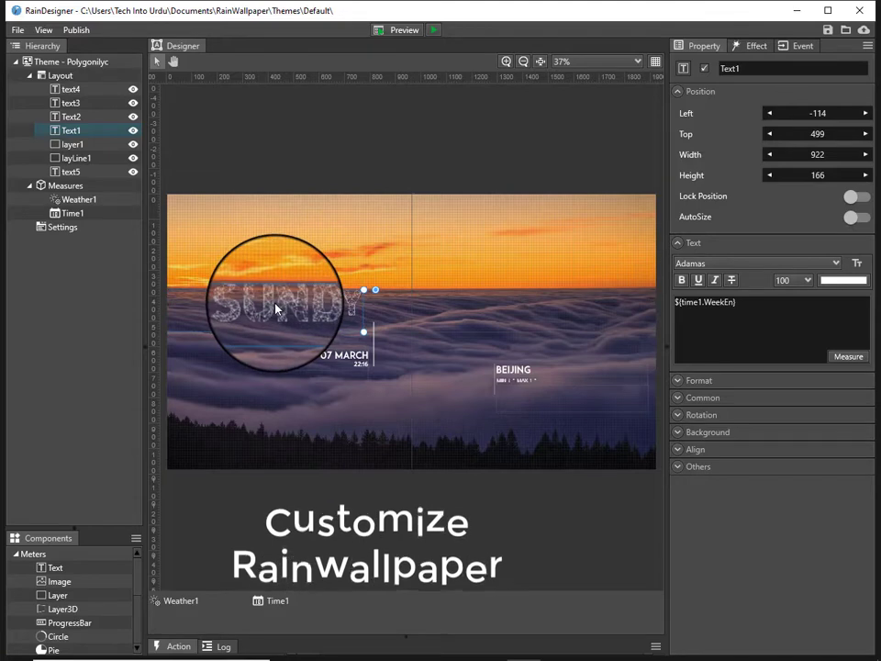
click(324, 345)
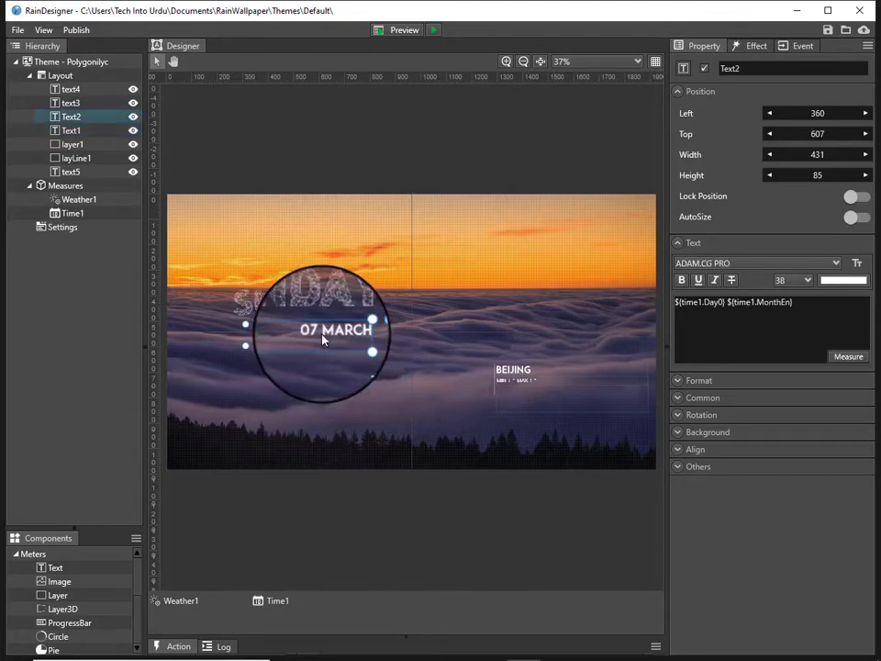
click(355, 369)
click(355, 370)
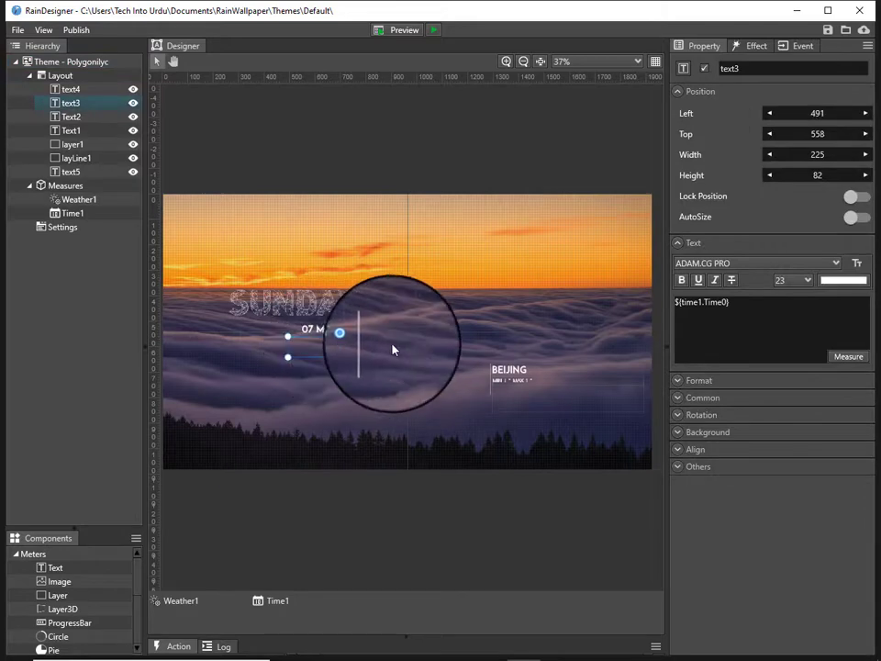
click(383, 353)
scroll(369, 353, up, 3)
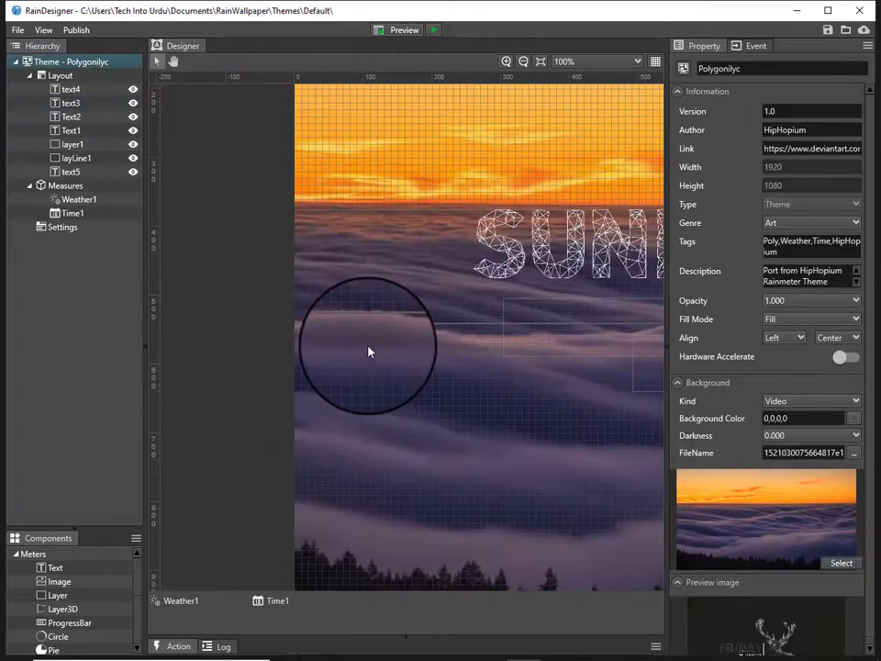
scroll(376, 347, down, 3)
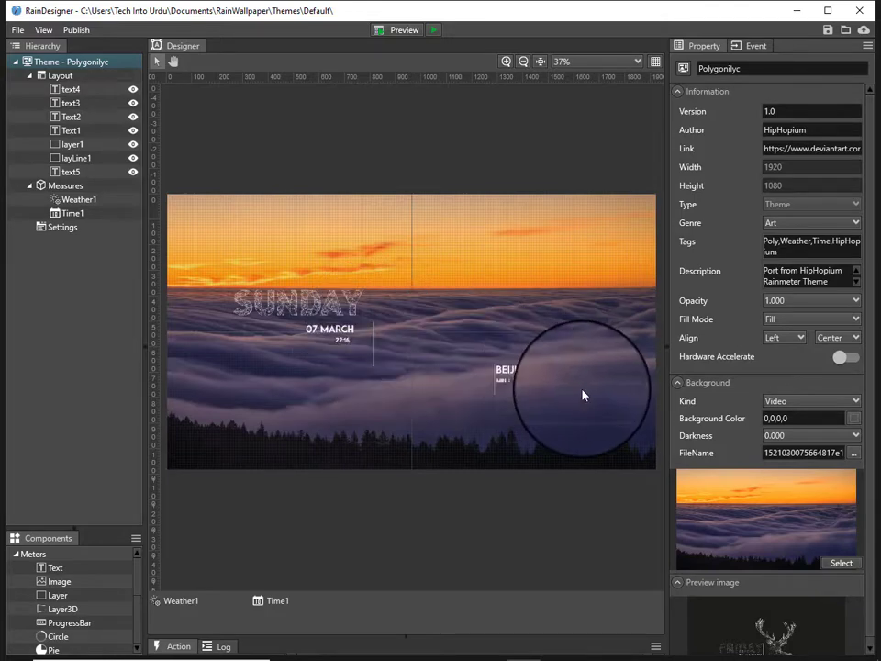
- Replace the Beijing city label with Sadiq Abad and deselect the text
click(542, 380)
click(539, 372)
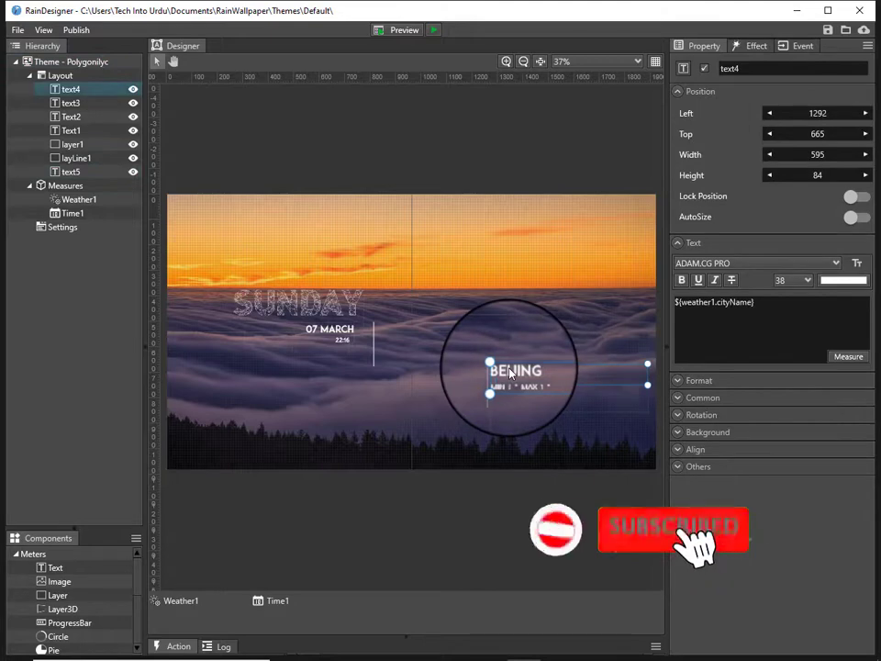
double_click(534, 374)
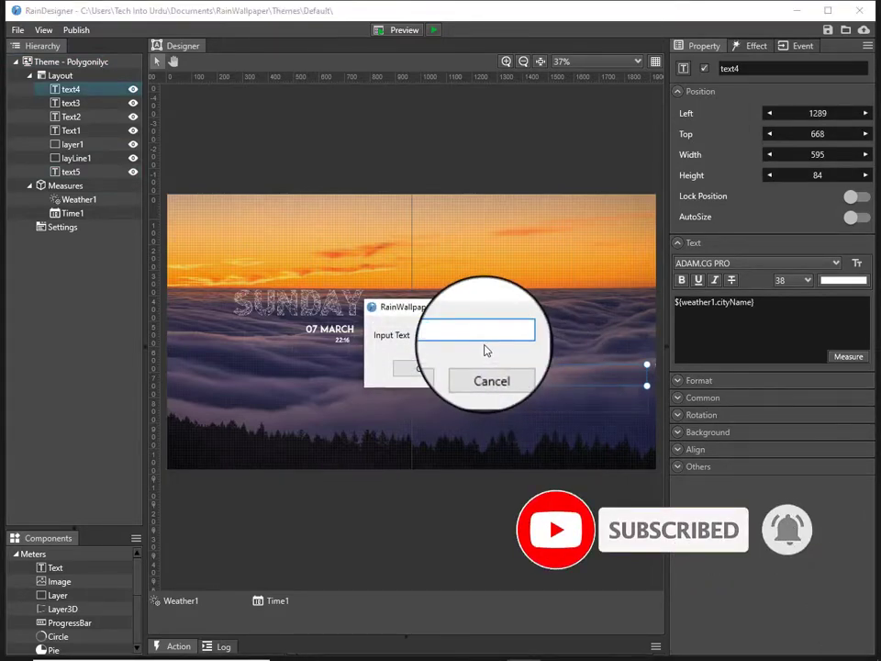
text(q Abad)
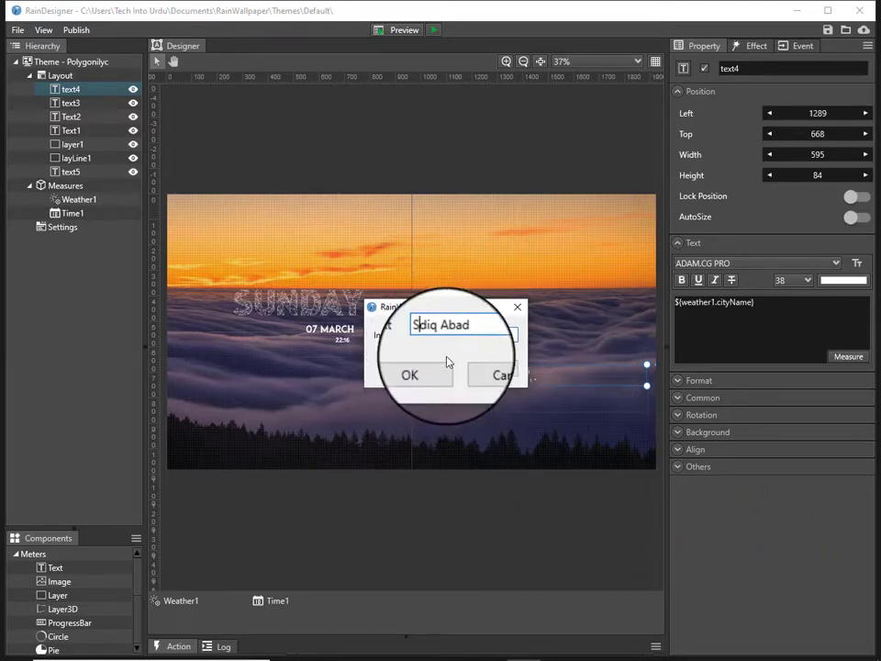
click(448, 372)
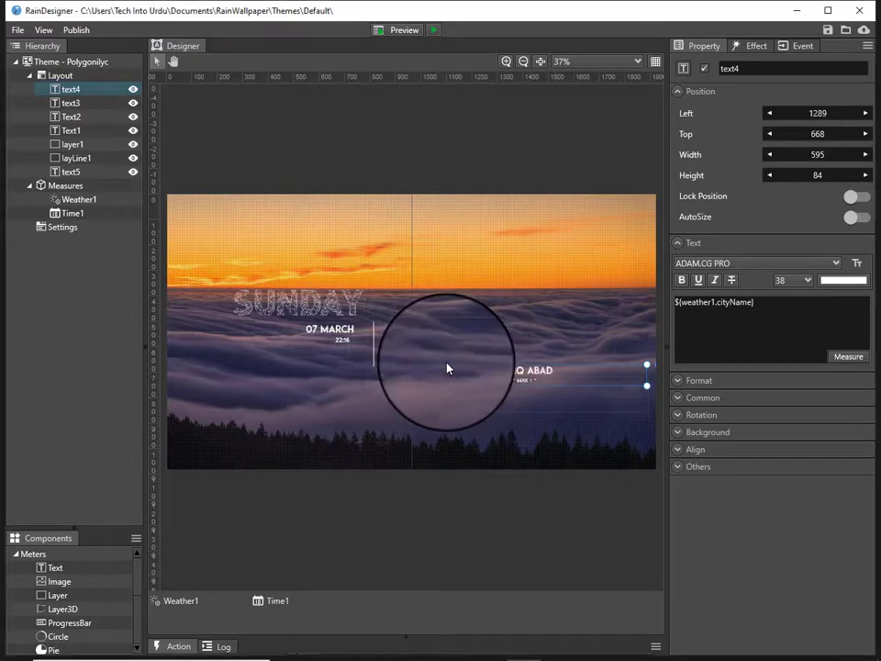
click(551, 498)
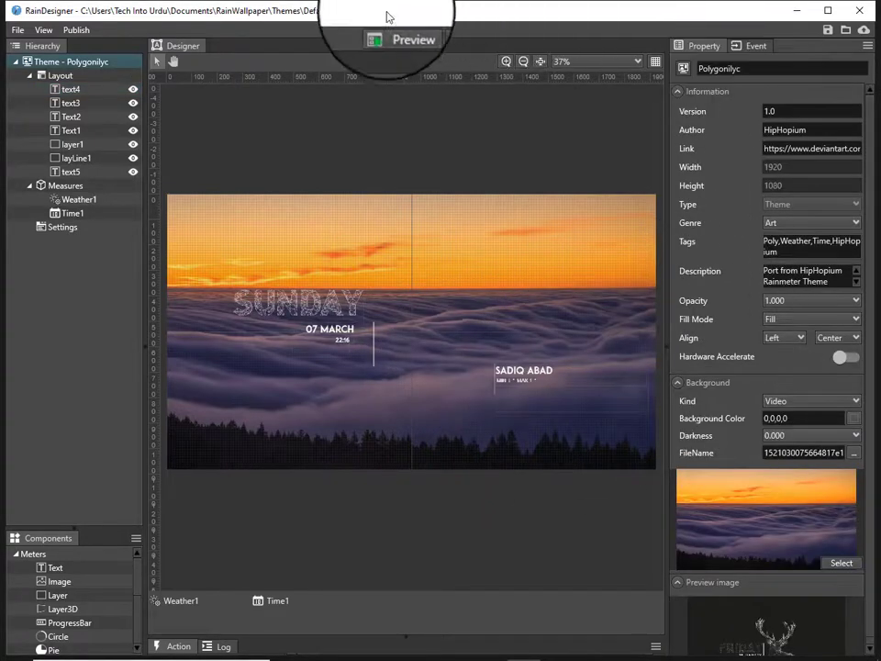
- Run the edited wallpaper on the desktop, then close RainDesigner and save the changes to the Polygonilyc theme
click(425, 33)
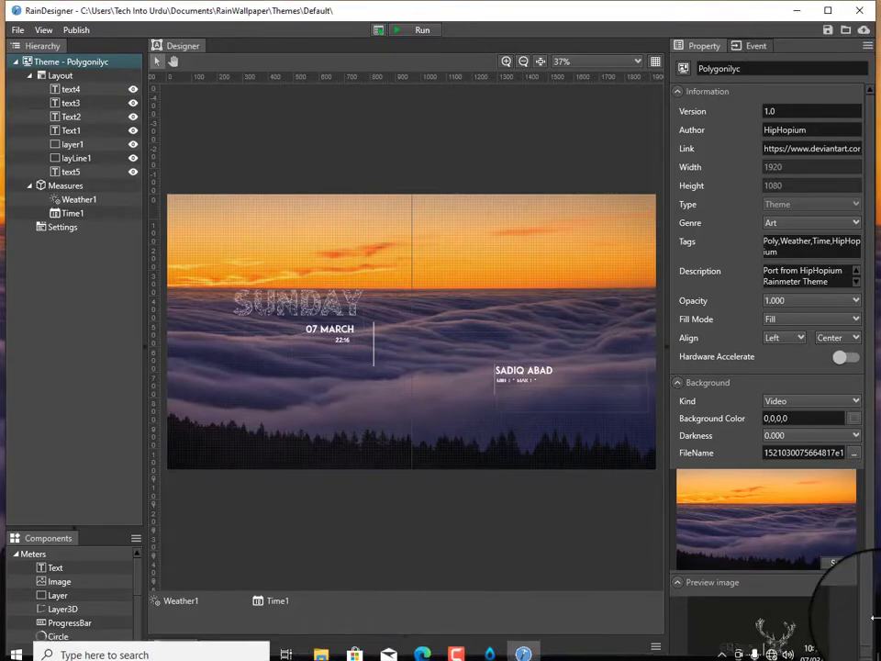
click(858, 12)
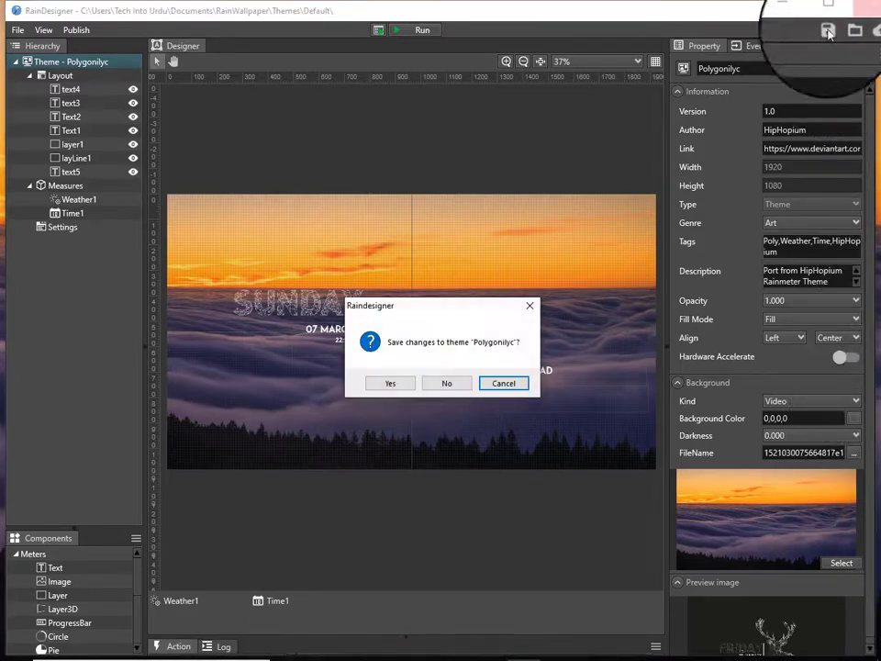
click(392, 385)
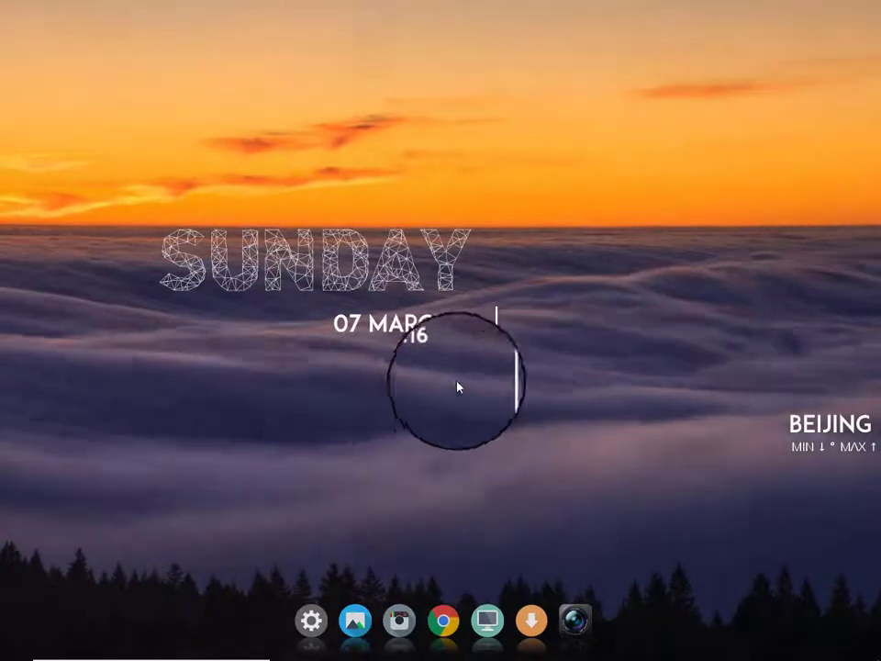
- Refresh the desktop twice to check the new video wallpaper
right_click(535, 157)
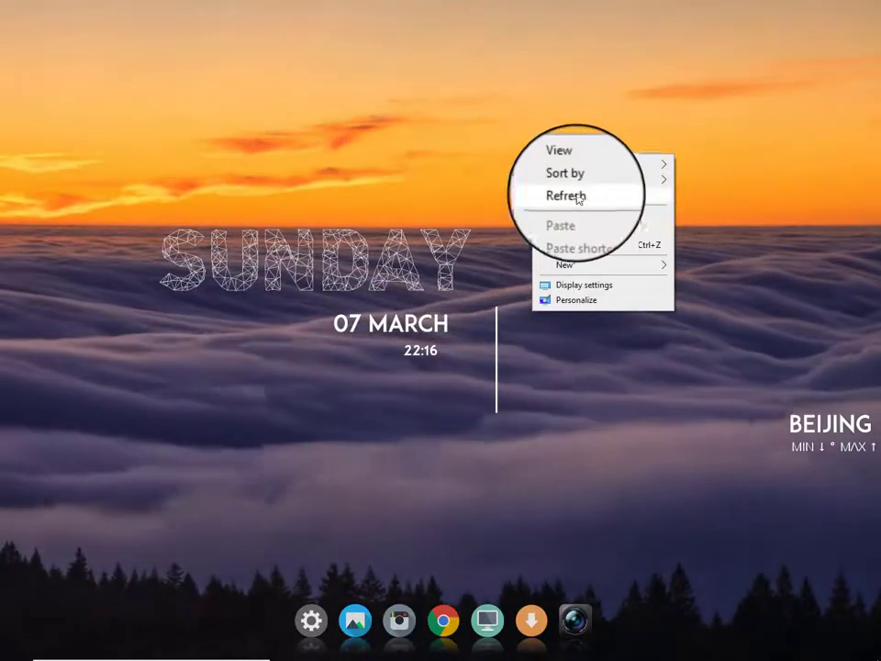
click(580, 200)
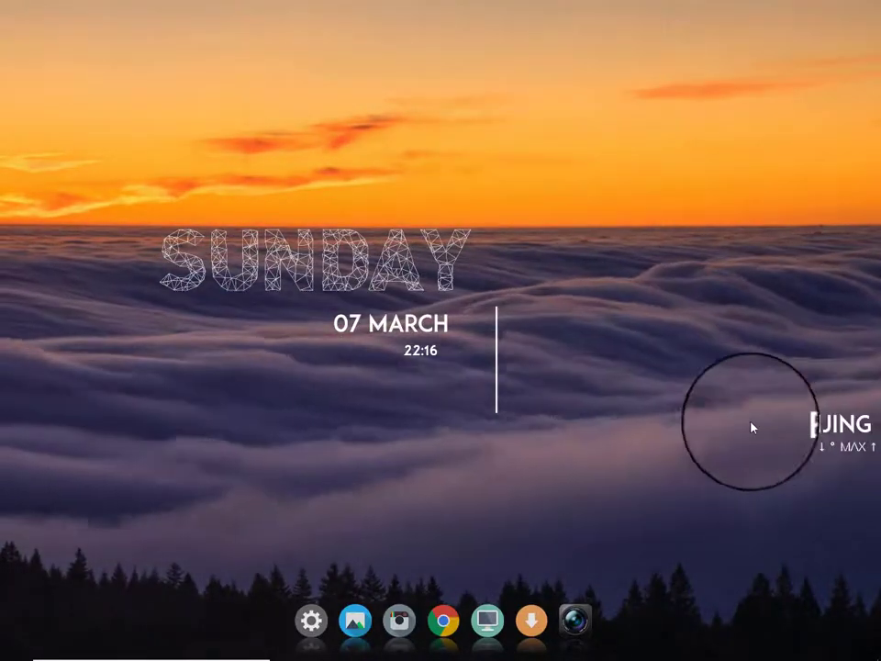
right_click(680, 312)
click(704, 369)
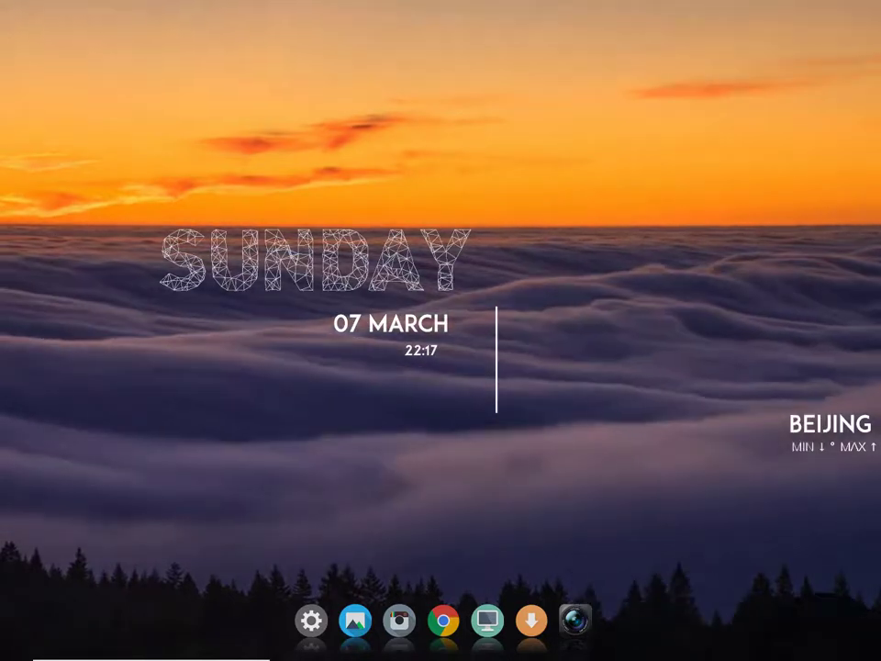
- Bring up RainWallpaper's Select Wallpaper window and close it
mouse_move(769, 642)
click(487, 620)
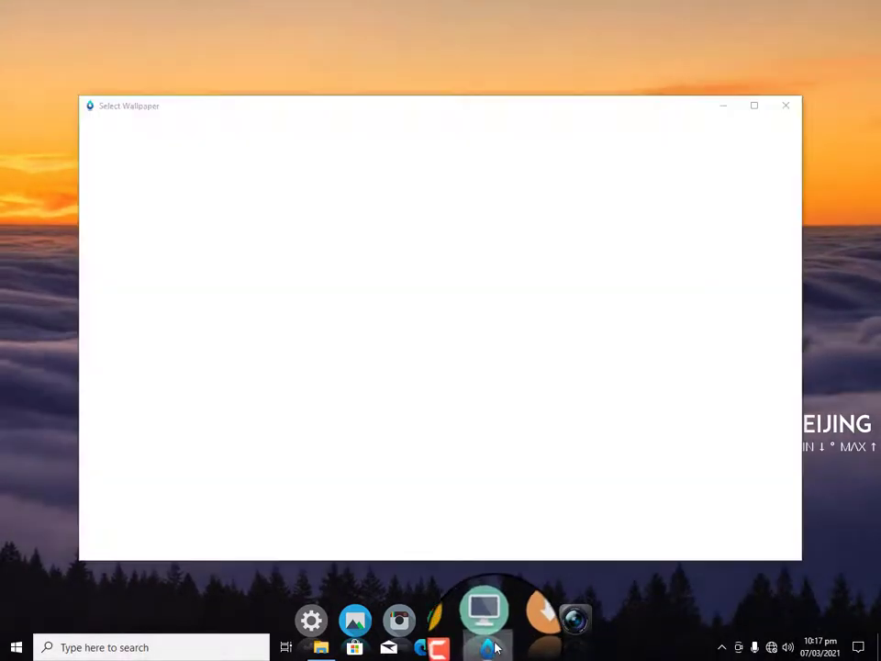
click(787, 108)
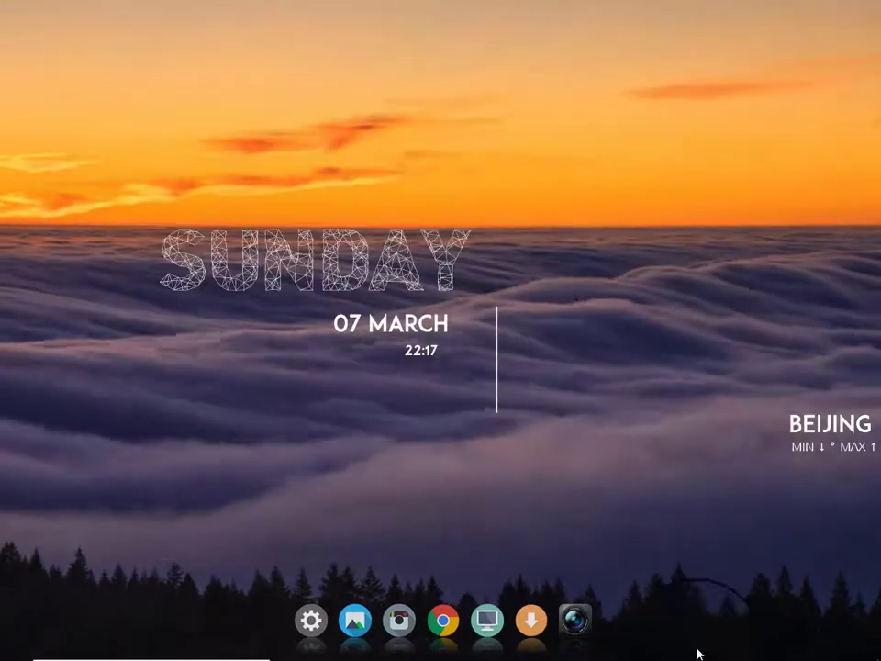
- Open RainWallpaper's current wallpaper for editing again and select the Beijing city text
mouse_move(707, 647)
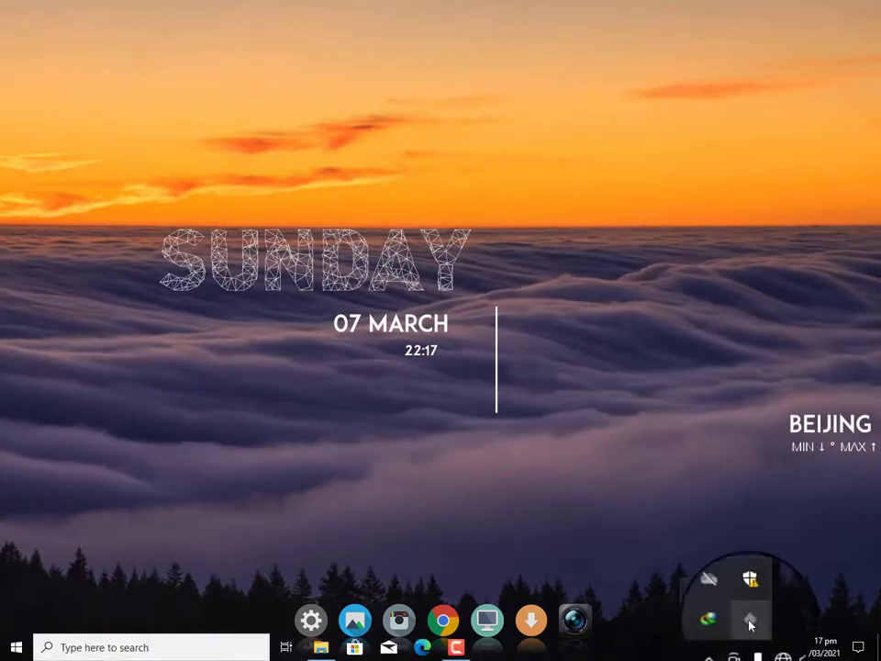
right_click(695, 627)
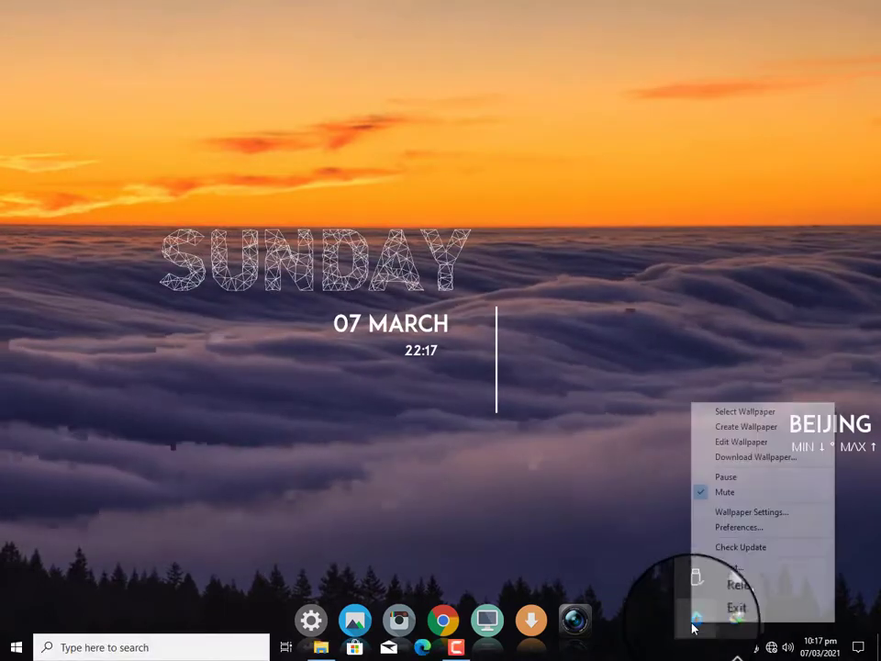
click(764, 444)
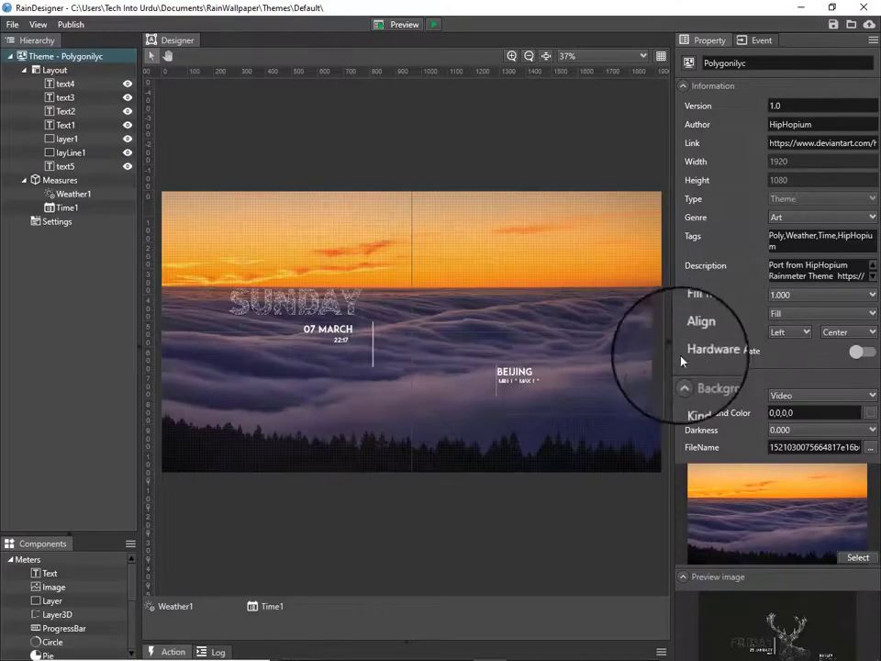
click(502, 380)
click(464, 372)
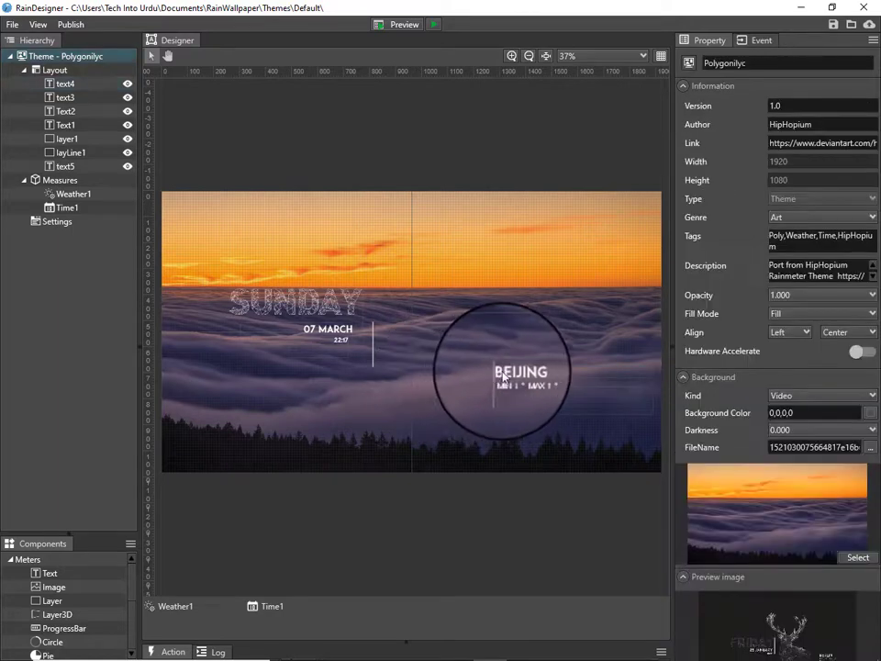
click(515, 376)
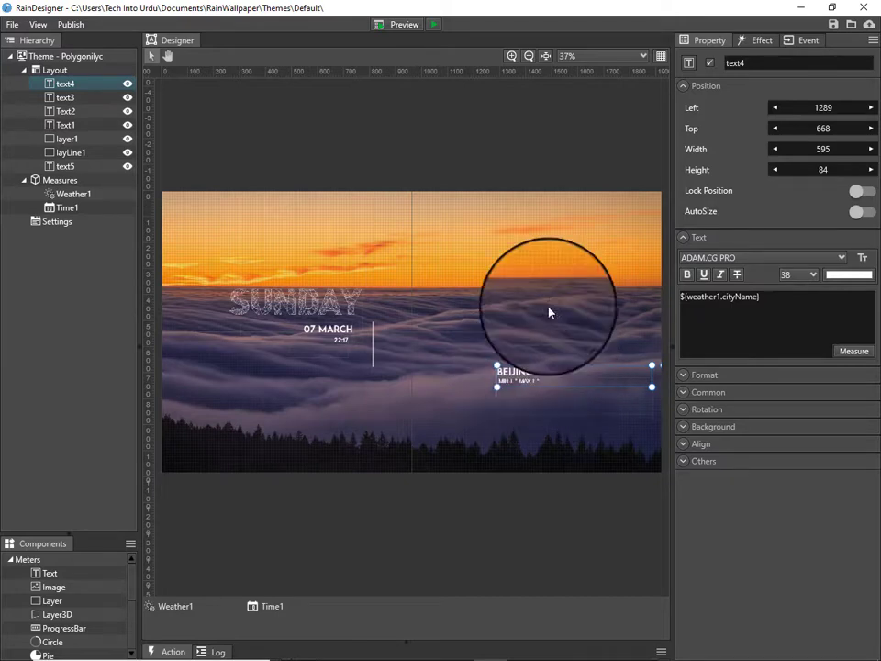
- Move the Beijing city text to about left 1130, top 647, and shift the min/max temperature text left beneath it
scroll(609, 303, up, 3)
click(610, 303)
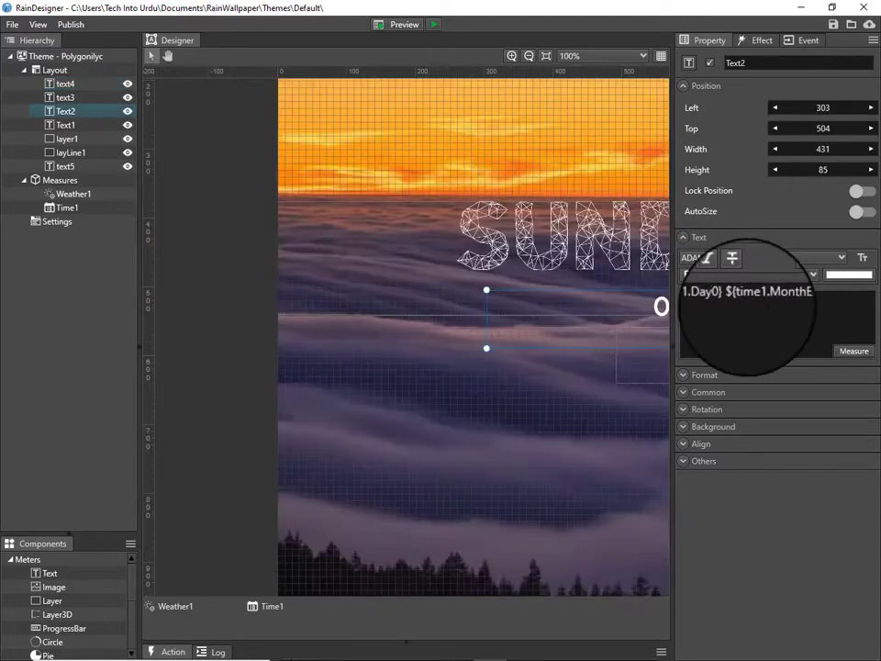
click(595, 391)
scroll(595, 385, down, 3)
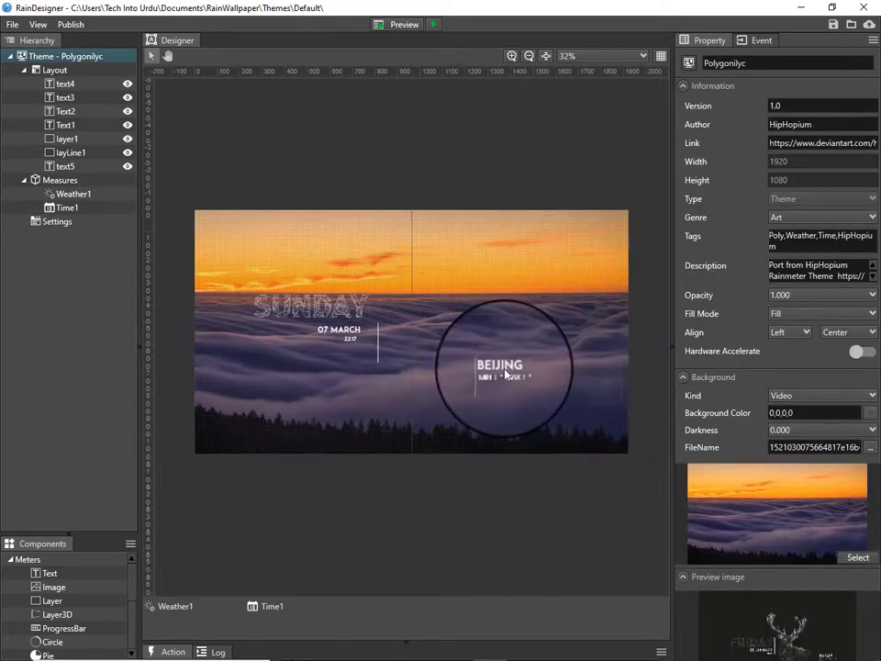
click(505, 369)
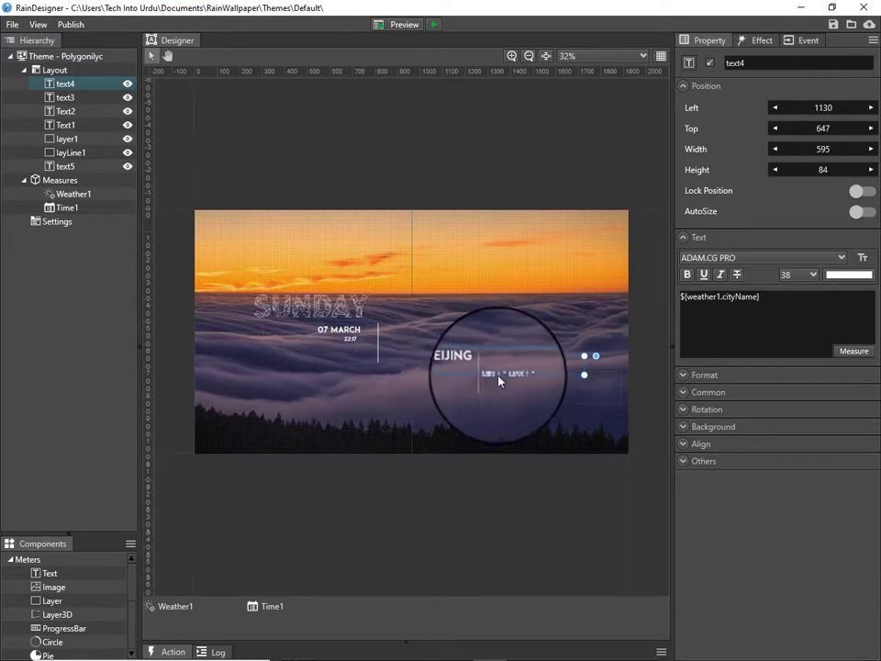
click(500, 382)
drag(500, 382, 461, 366)
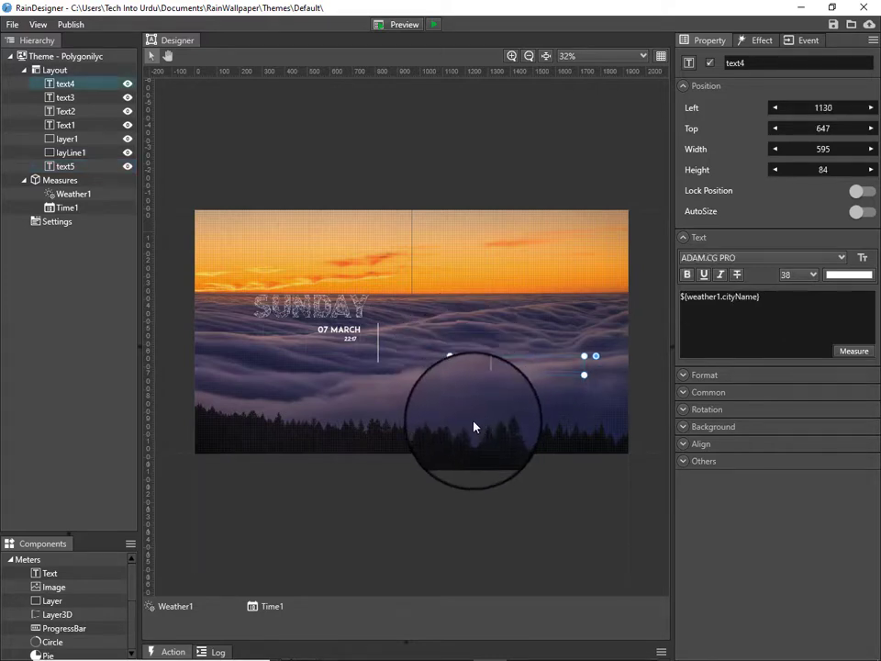
- Preview the edited wallpaper on the desktop and refresh the desktop to check the moved city and temperature texts
click(415, 28)
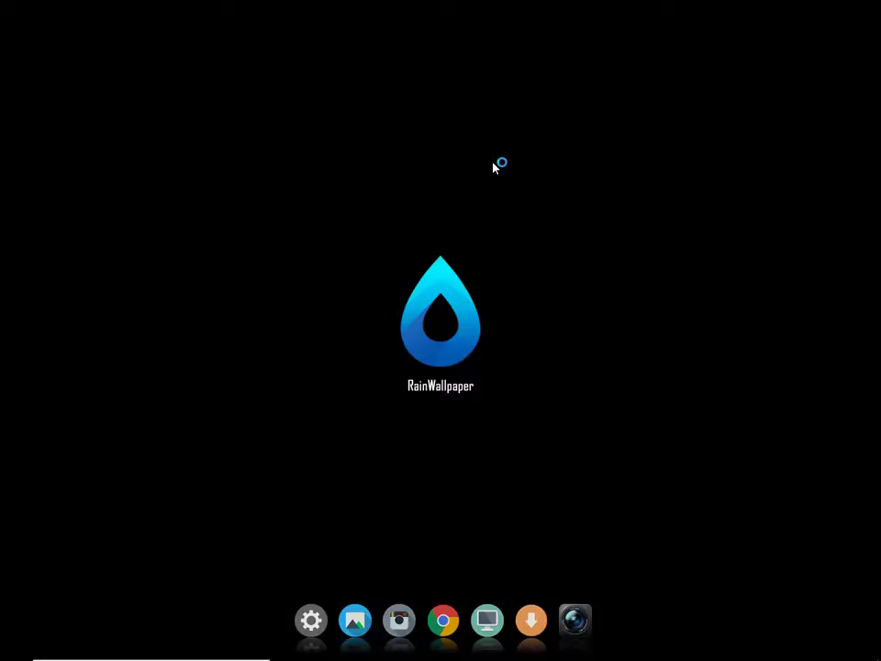
right_click(483, 254)
key(Escape)
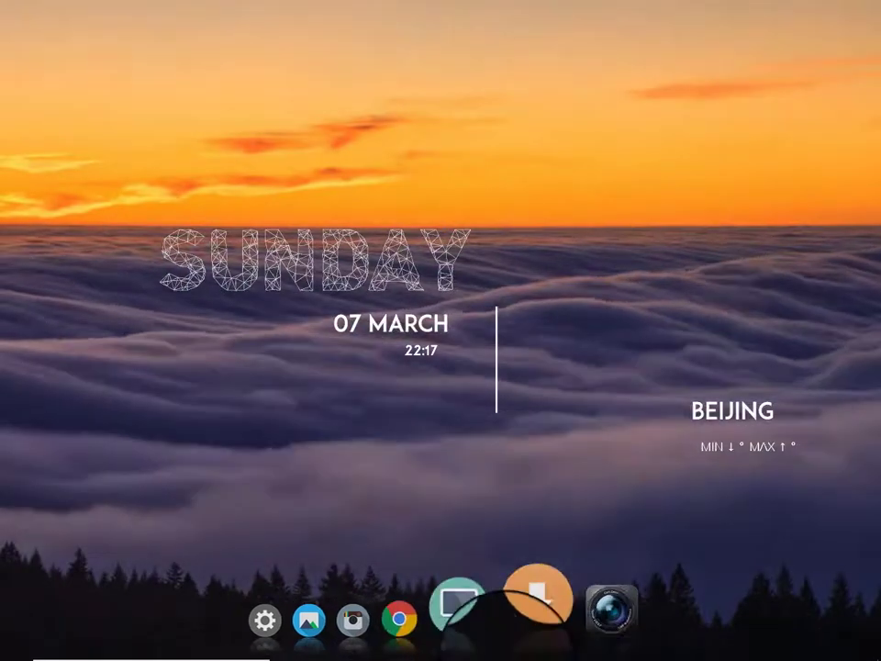
right_click(517, 259)
click(573, 317)
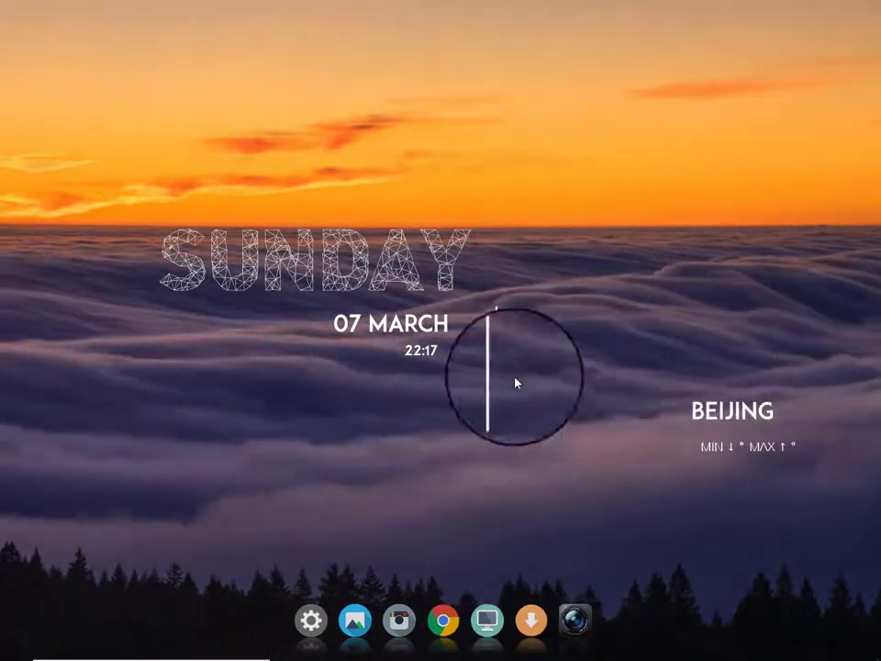
right_click(667, 272)
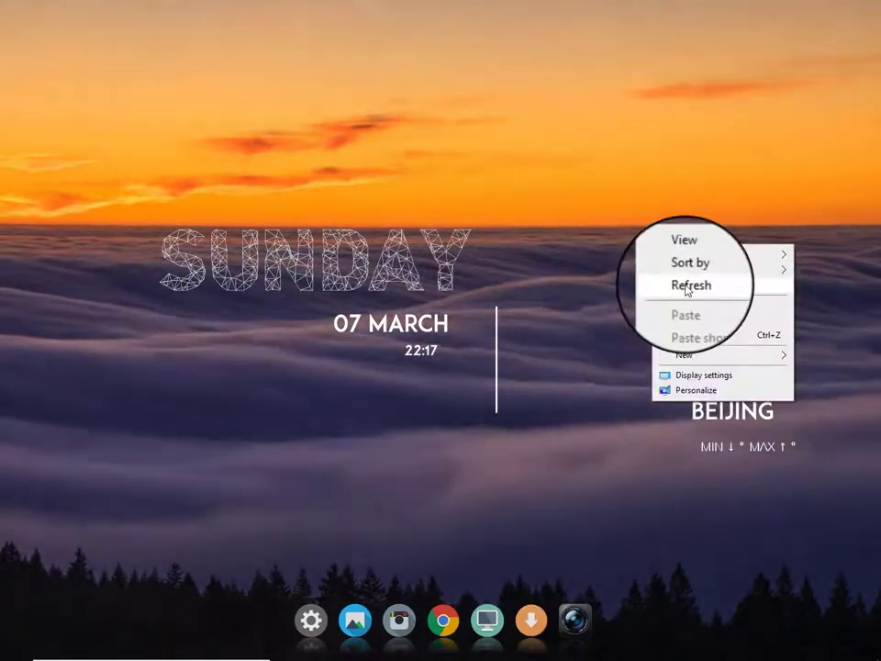
click(630, 286)
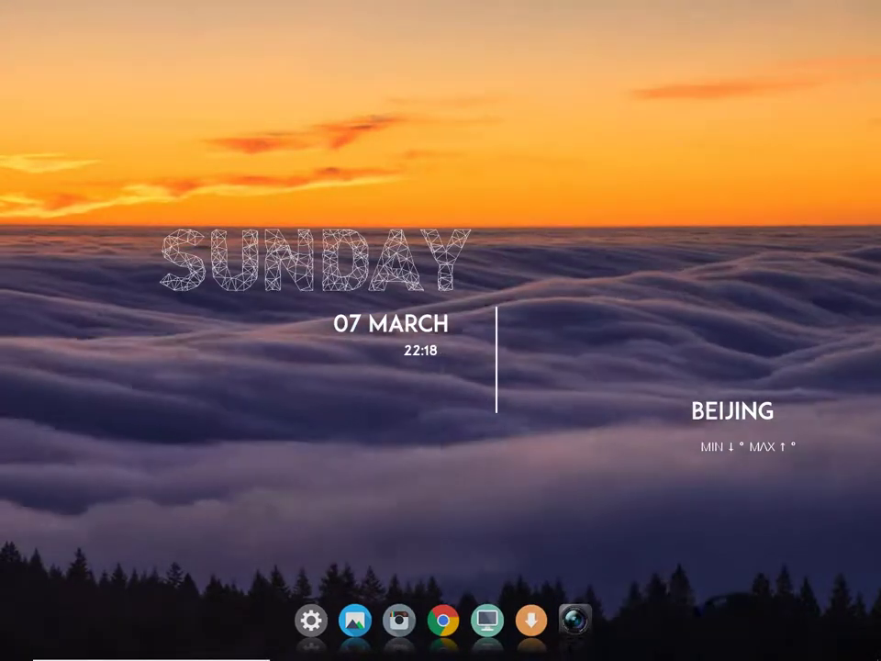
- Reopen RainWallpaper's current wallpaper for editing and try replacing cityName in the Beijing text's expression with Saddiq abad
mouse_move(662, 628)
click(726, 648)
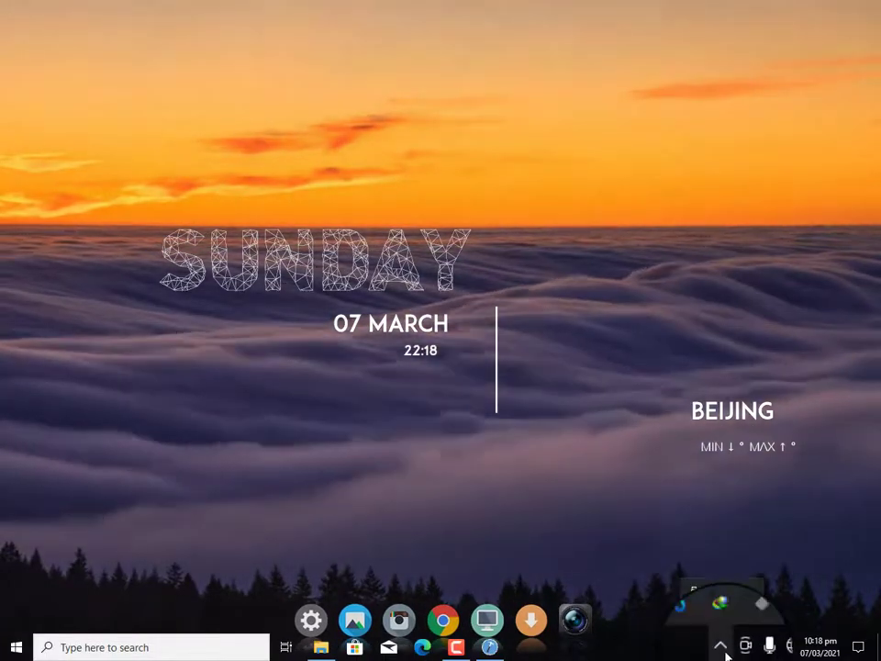
right_click(697, 617)
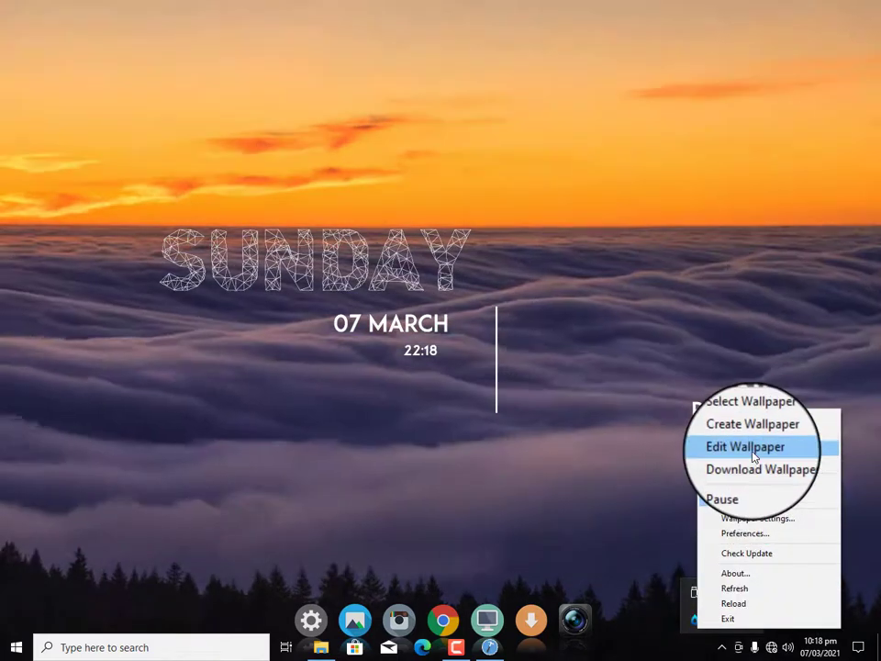
click(734, 485)
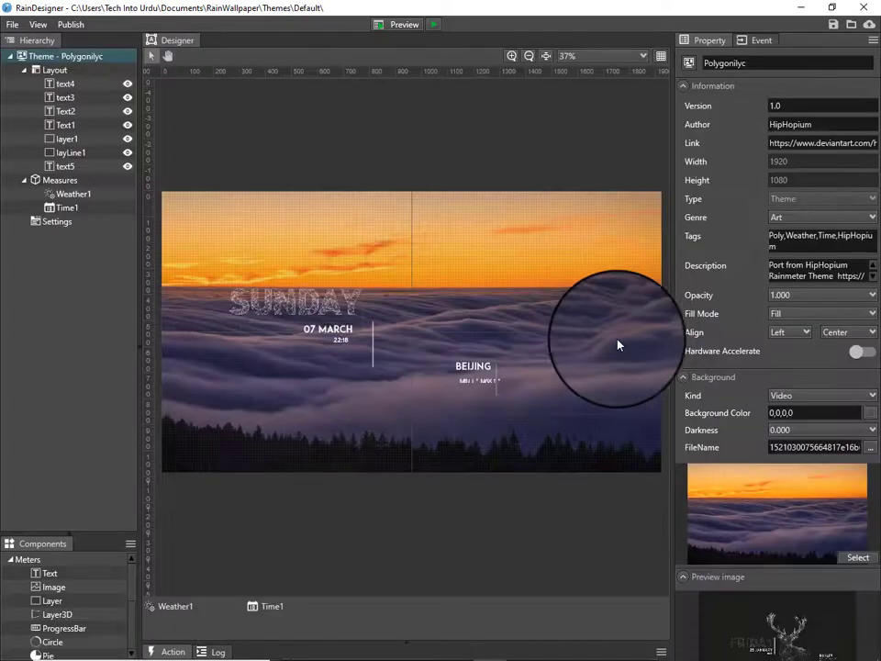
click(474, 371)
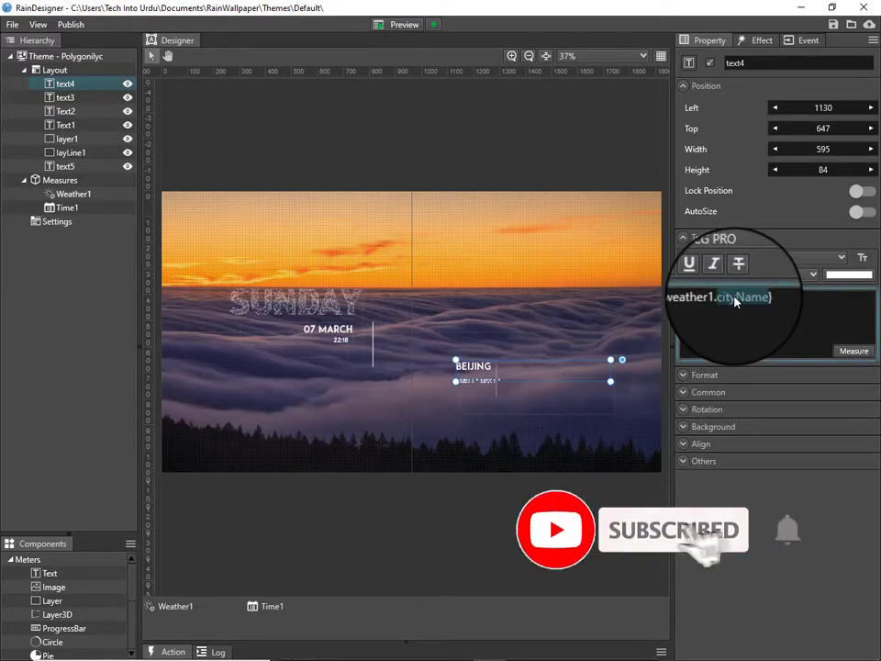
text(Sadiq abad)
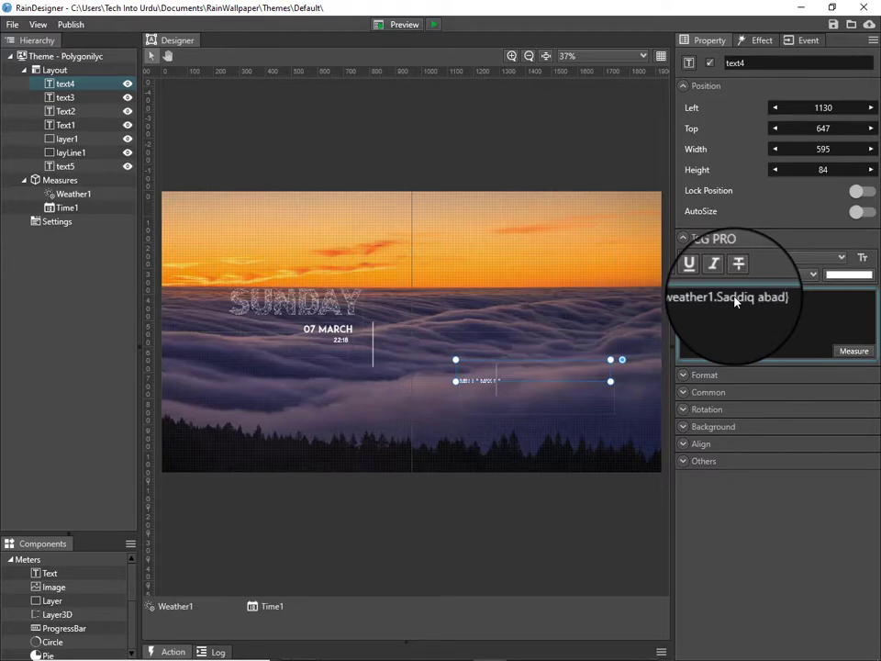
click(498, 193)
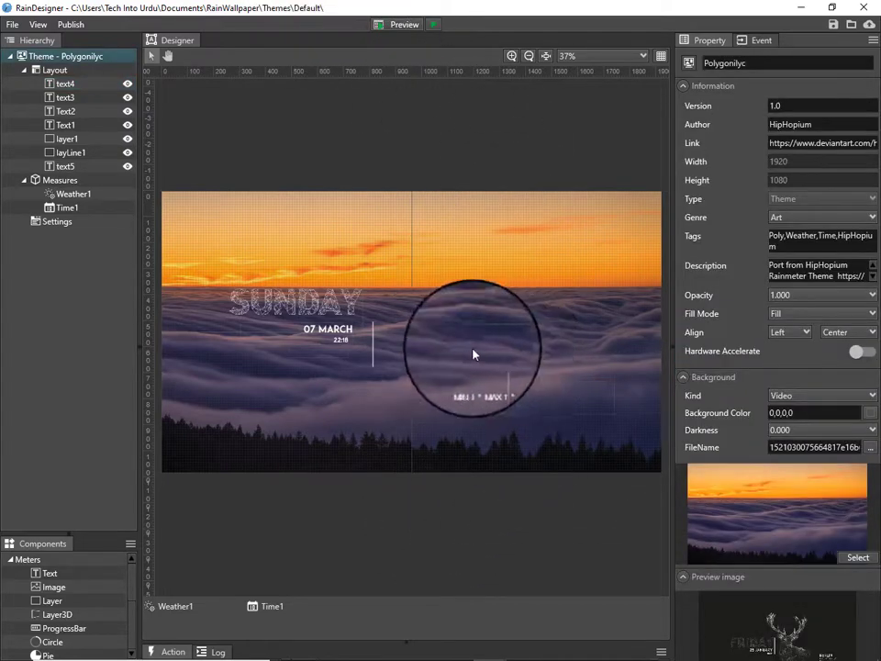
- Recheck the expression of the city text and close the designer without saving the changes to the theme
click(459, 383)
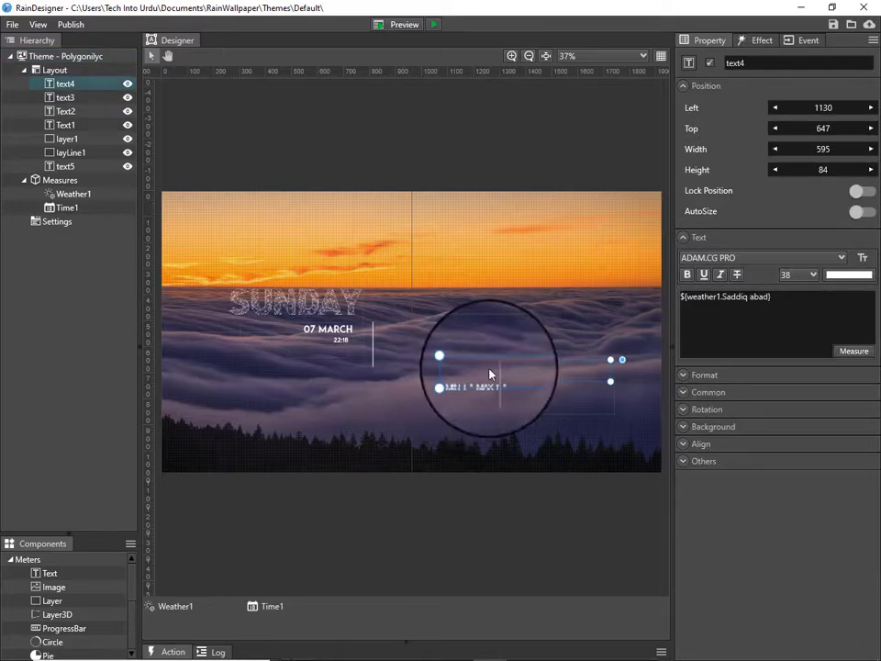
click(777, 315)
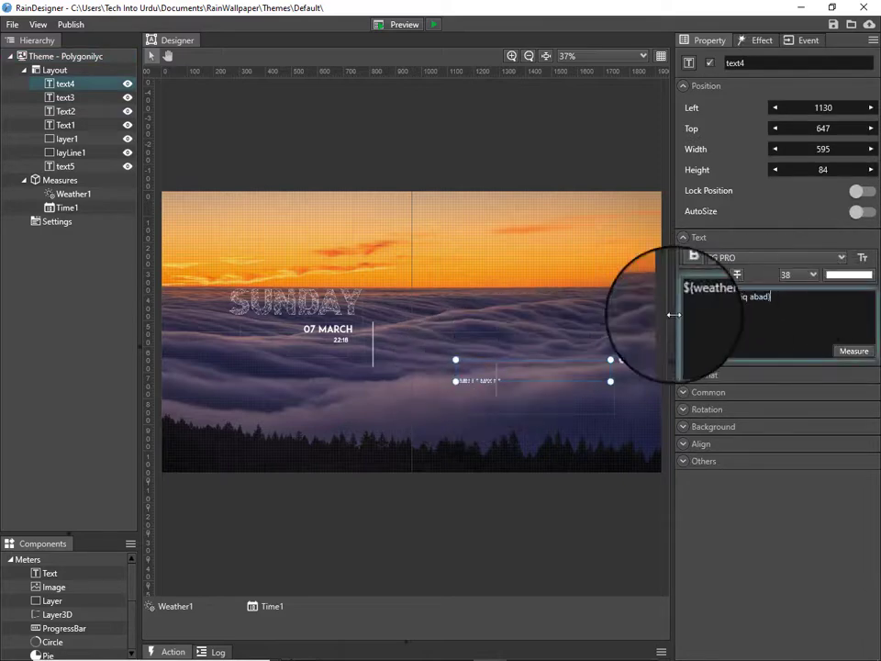
click(512, 480)
click(872, 8)
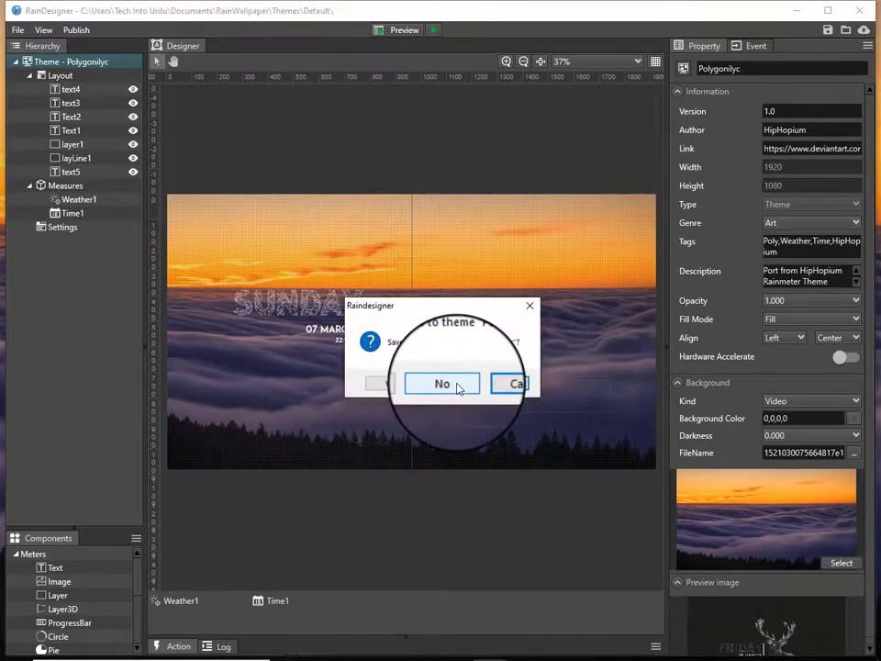
click(458, 389)
- Refresh the desktop and test the dock by opening This PC and closing its window
right_click(558, 140)
click(592, 198)
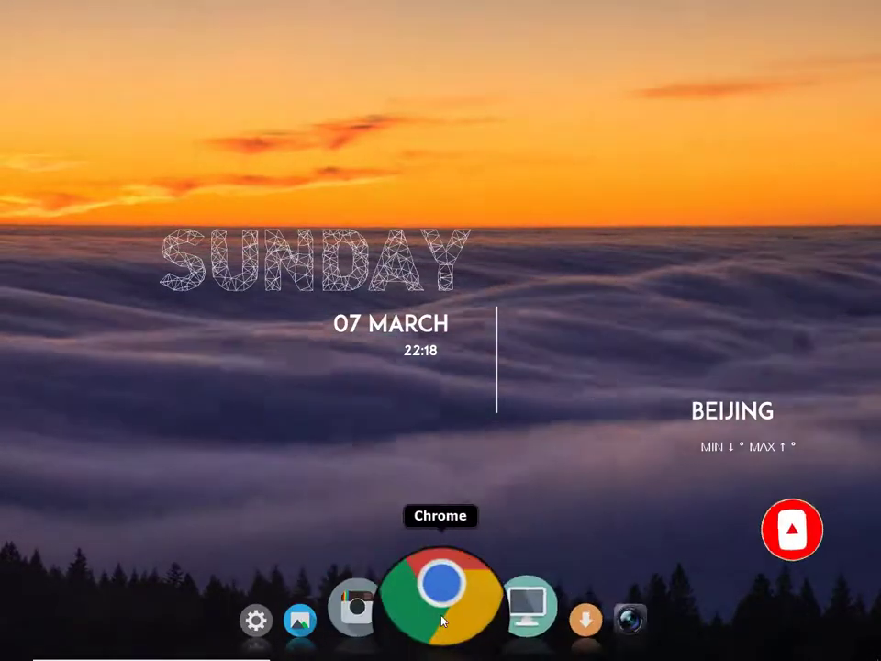
click(497, 620)
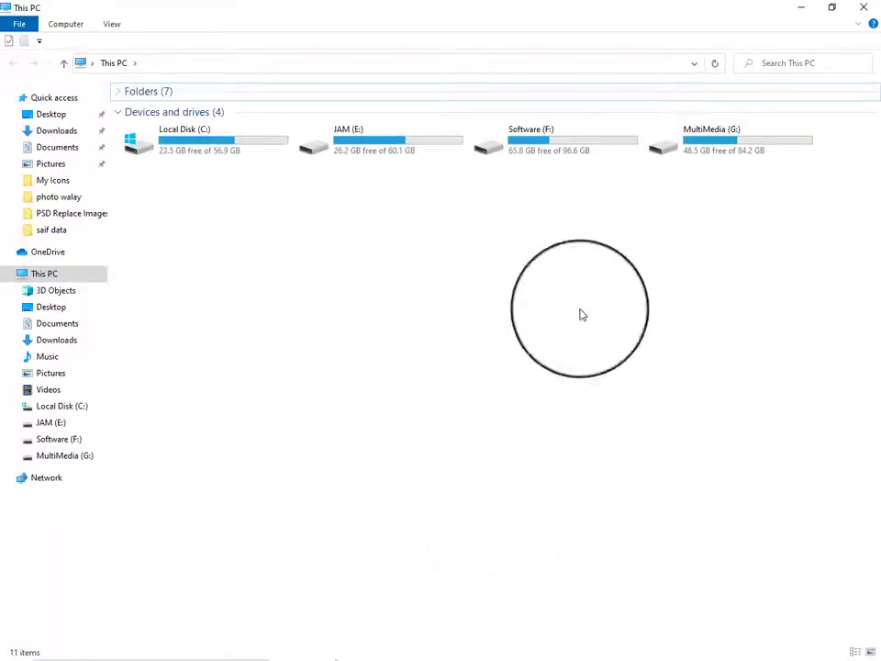
click(866, 7)
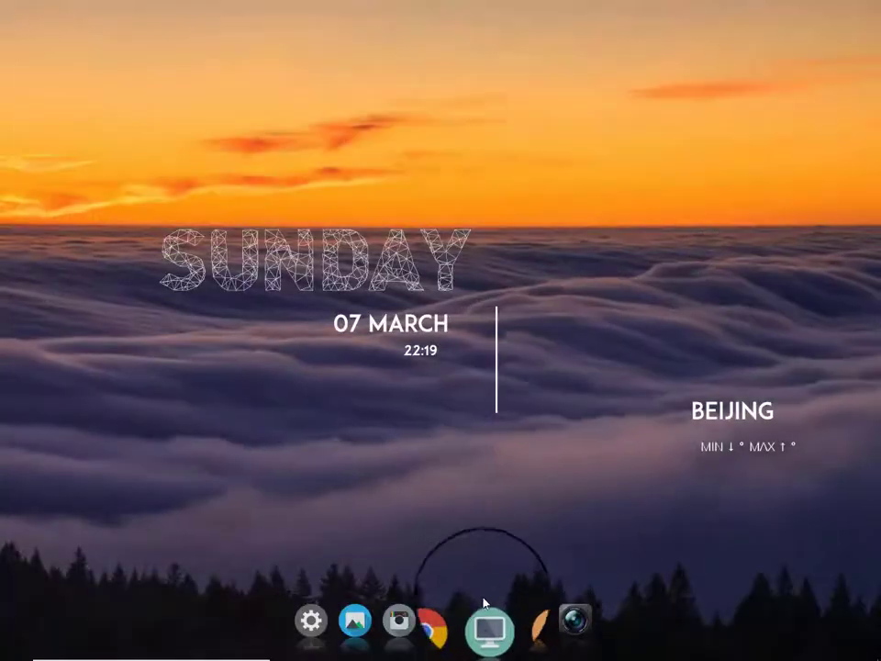